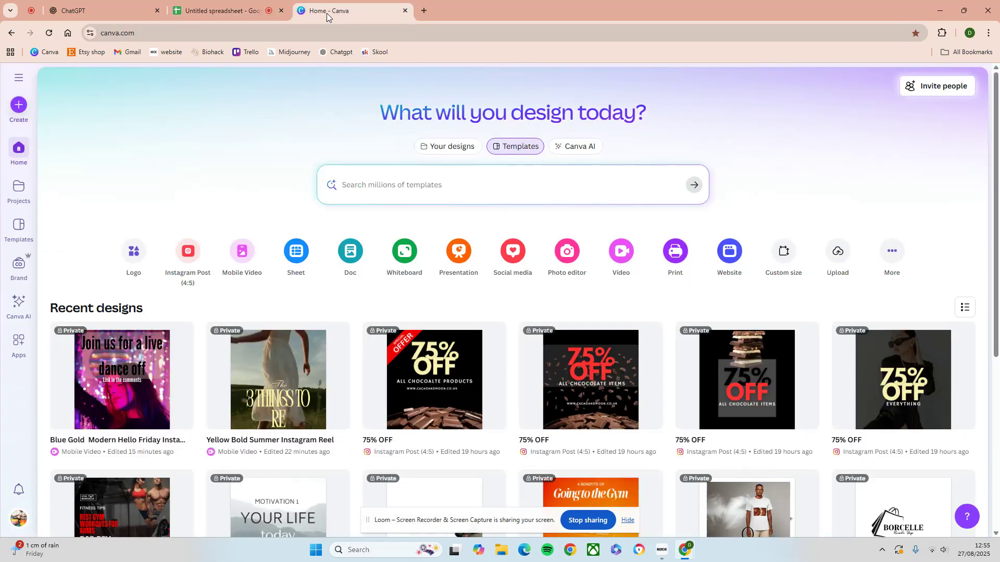
Switch to ChatGPT and ask it to "Give me 100 gym motivational quotes"
{"action": "left_click", "coordinate": [97, 13]}
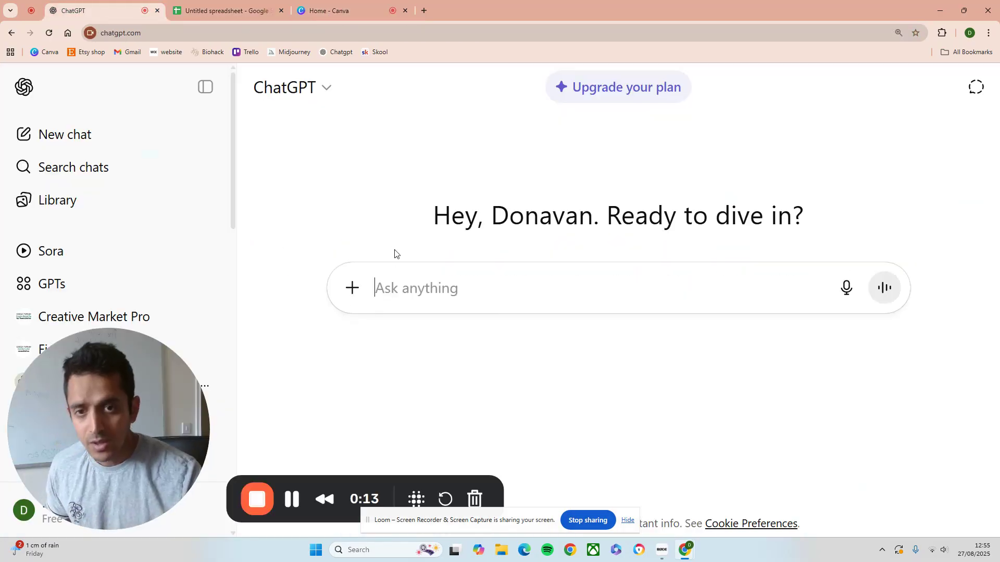
{"action": "left_click", "coordinate": [404, 289]}
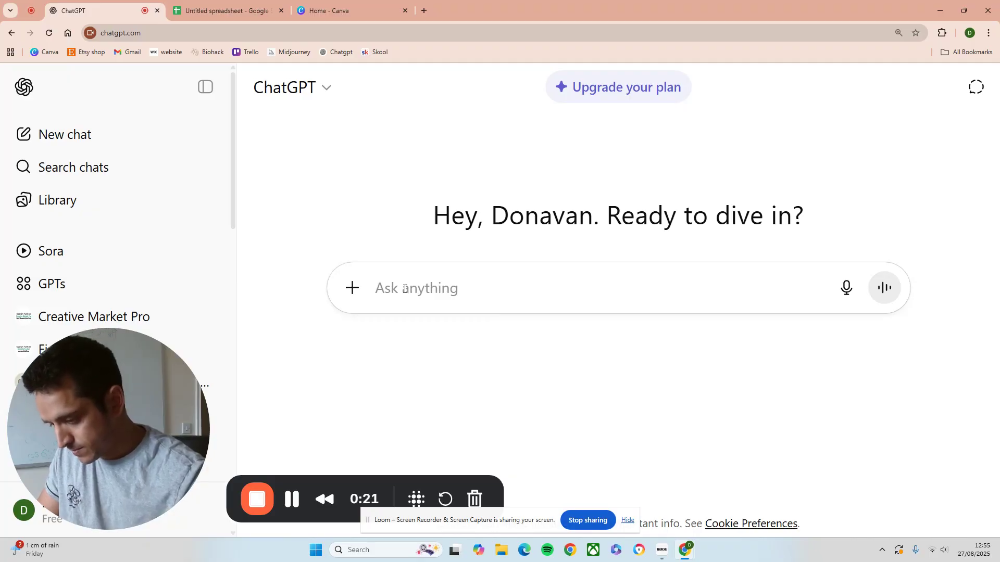
{"action": "type", "text": "Give"}
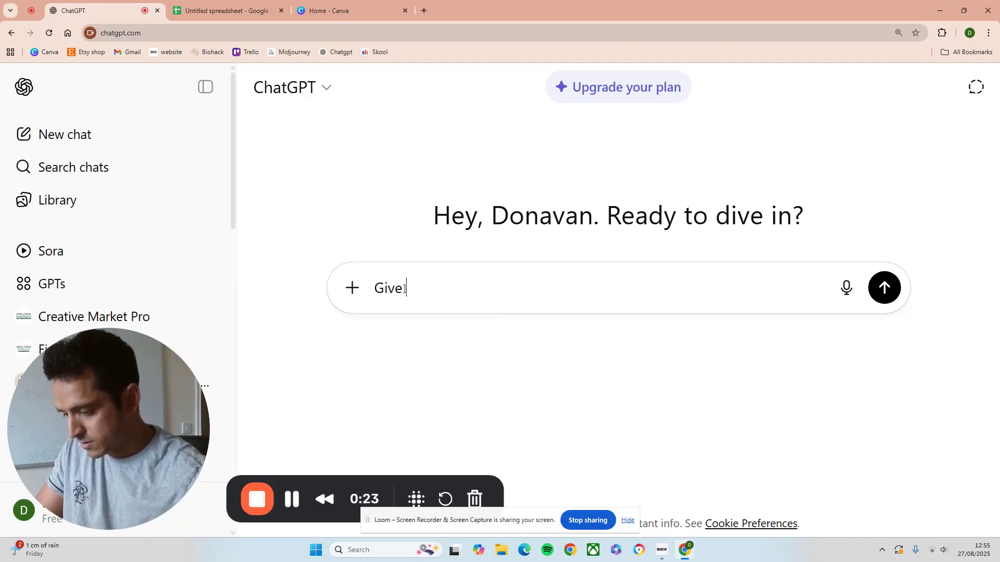
{"action": "type", "text": " me"}
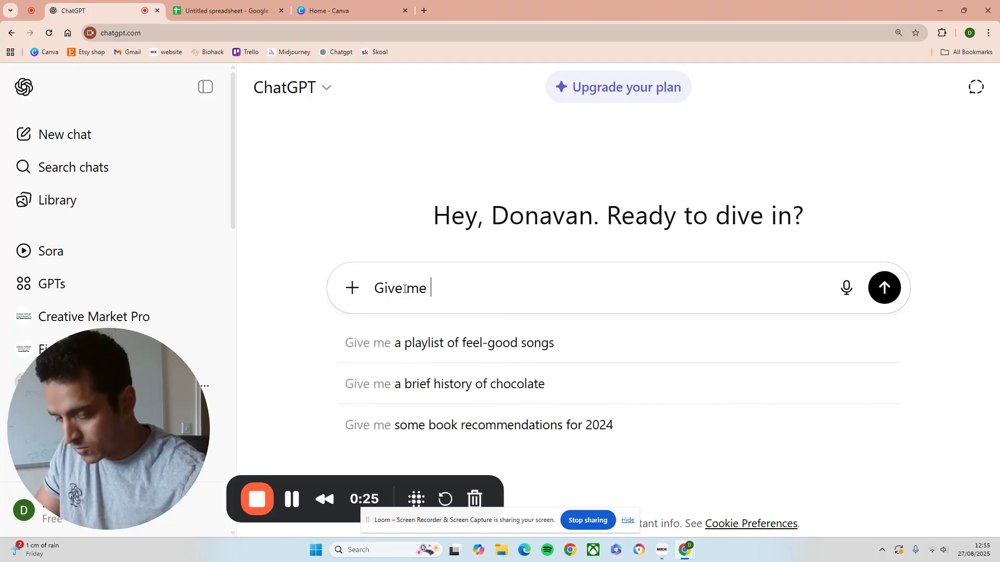
{"action": "type", "text": " 100"}
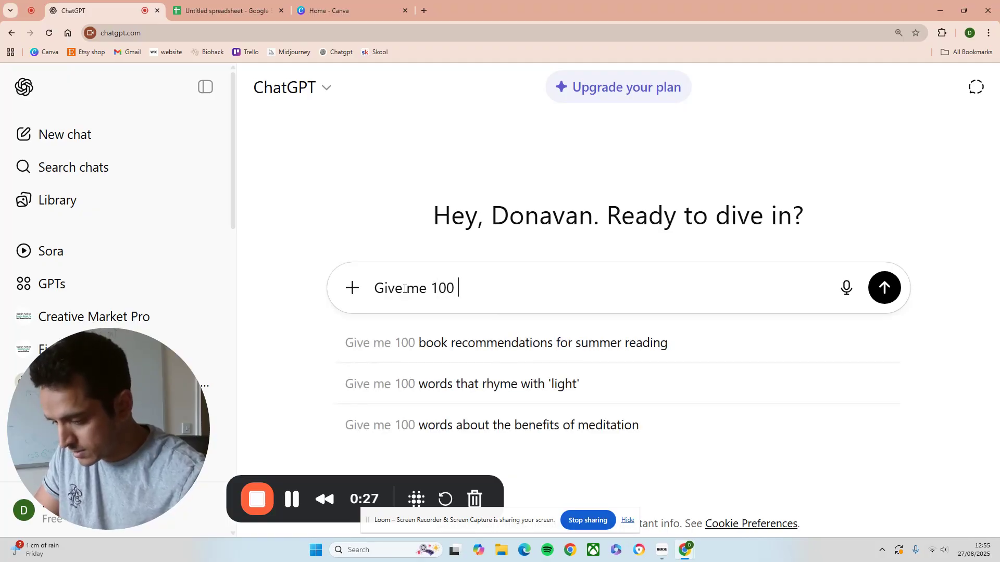
{"action": "type", "text": " gym mo"}
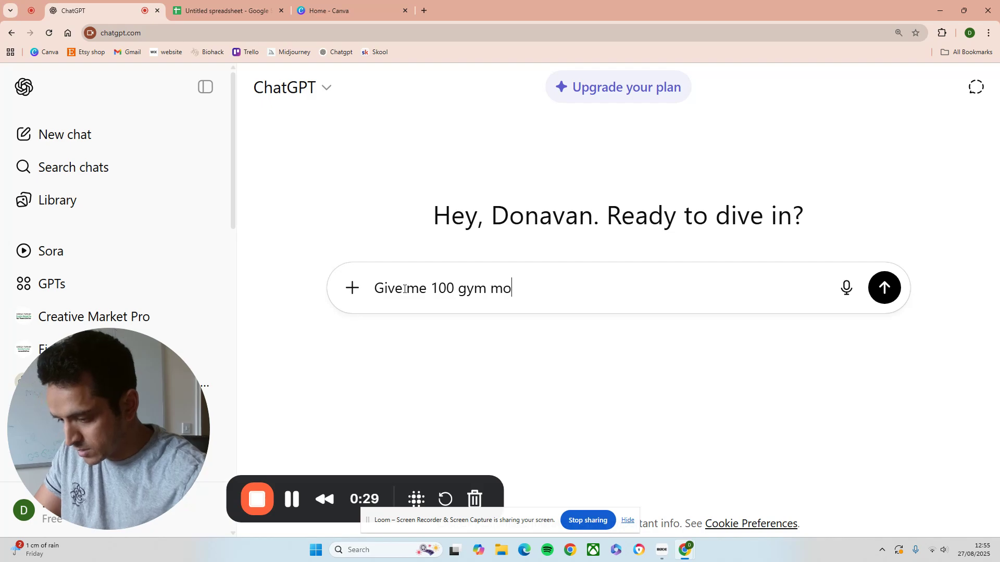
{"action": "type", "text": "tivation"}
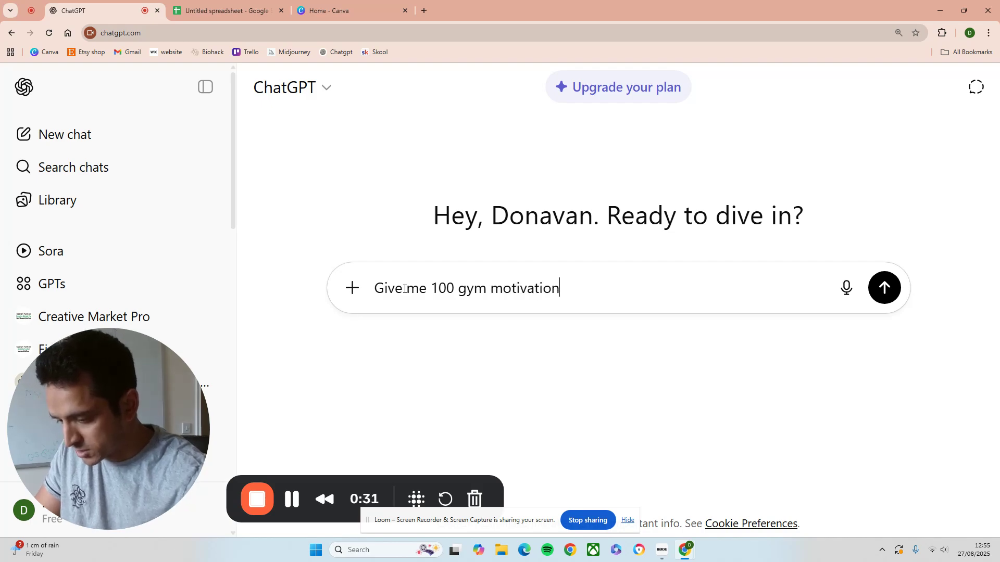
{"action": "type", "text": "al quotes"}
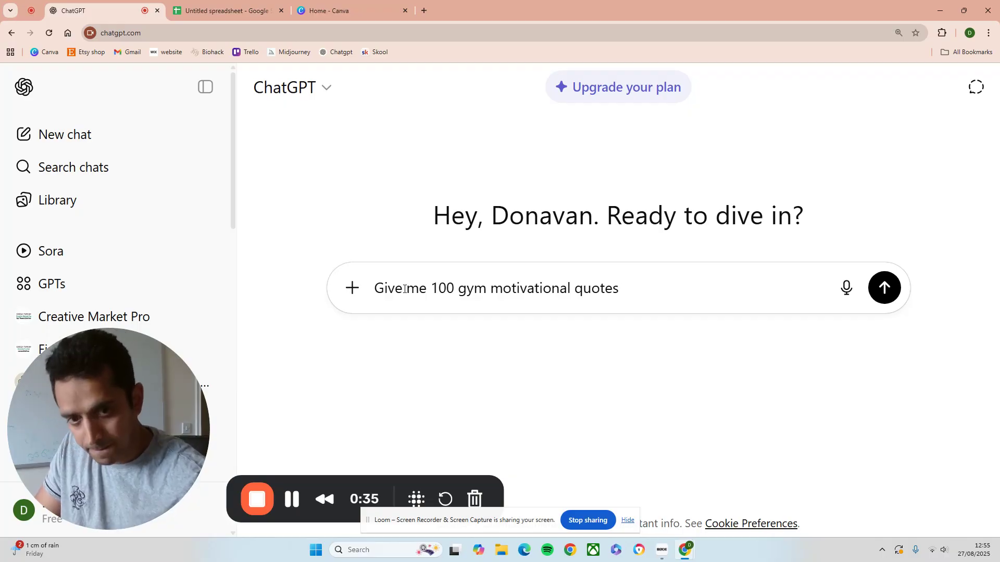
{"action": "key", "text": "Return"}
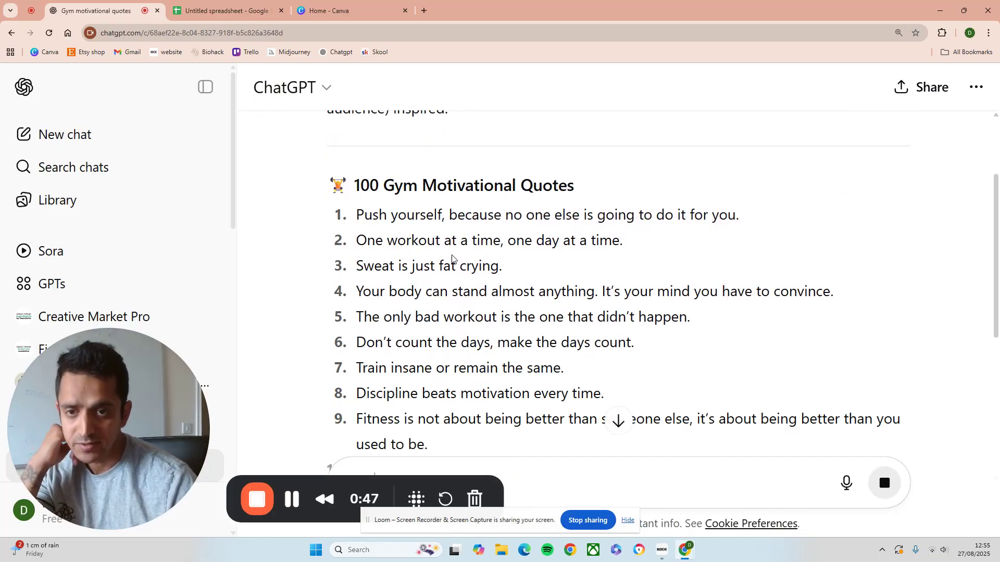
Select all 100 quotes in the ChatGPT response and copy them
{"action": "scroll", "coordinate": [453, 253], "scroll_direction": "down", "scroll_amount": 2}
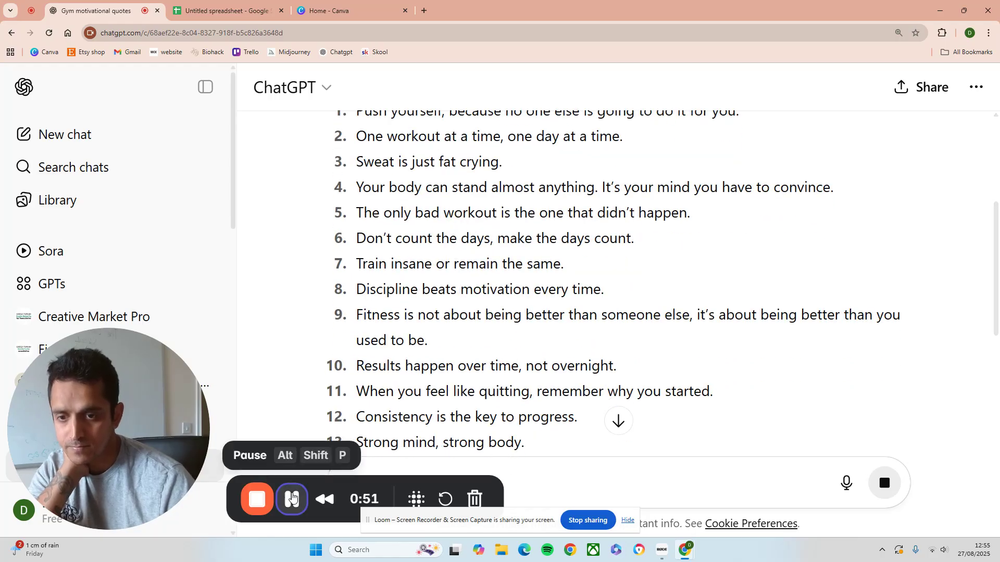
{"action": "left_click", "coordinate": [291, 498]}
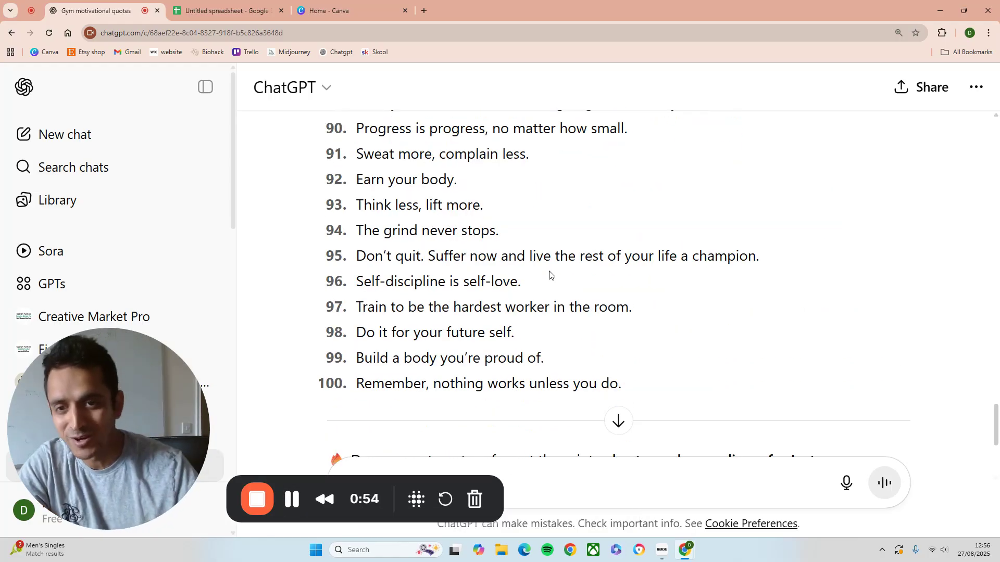
{"action": "scroll", "coordinate": [549, 274], "scroll_direction": "up", "scroll_amount": 20}
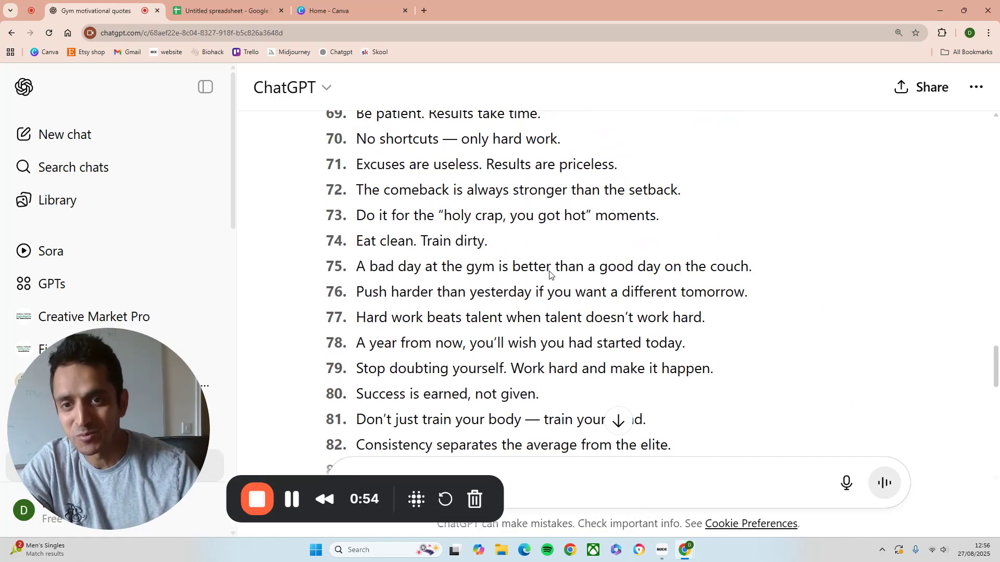
{"action": "scroll", "coordinate": [552, 271], "scroll_direction": "up", "scroll_amount": 20}
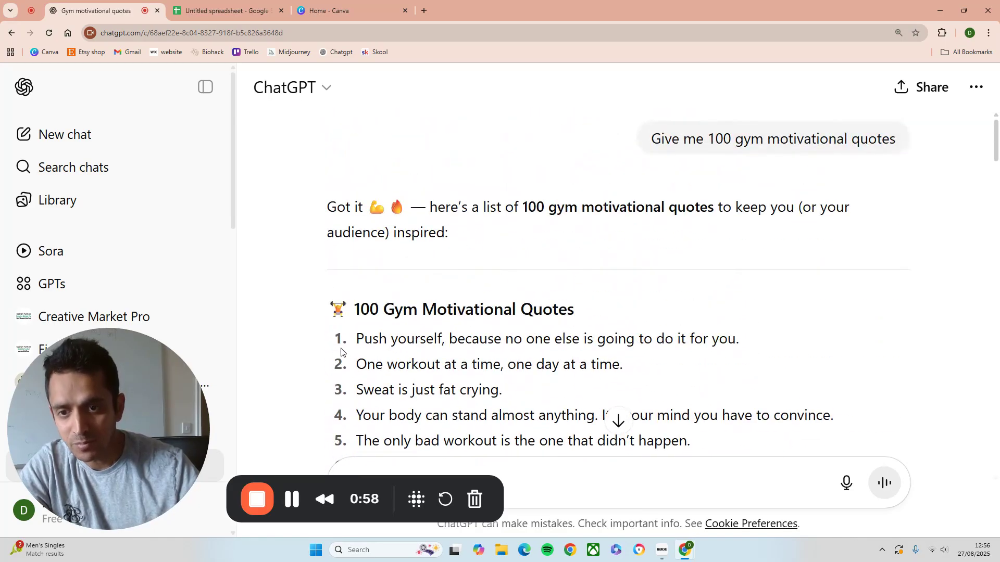
{"action": "left_click_drag", "start_coordinate": [360, 341], "coordinate": [628, 251]}
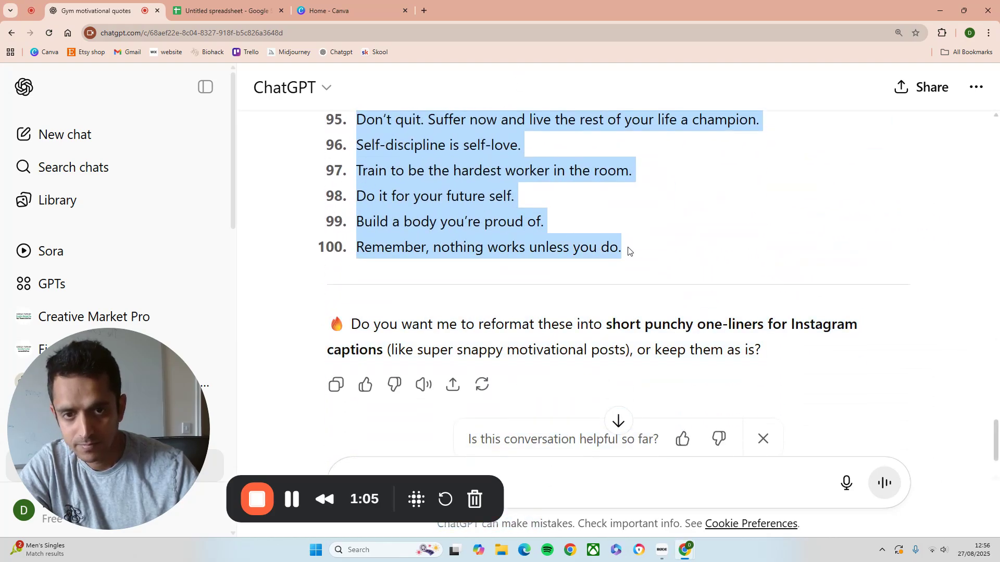
{"action": "right_click", "coordinate": [431, 192]}
{"action": "left_click", "coordinate": [462, 207]}
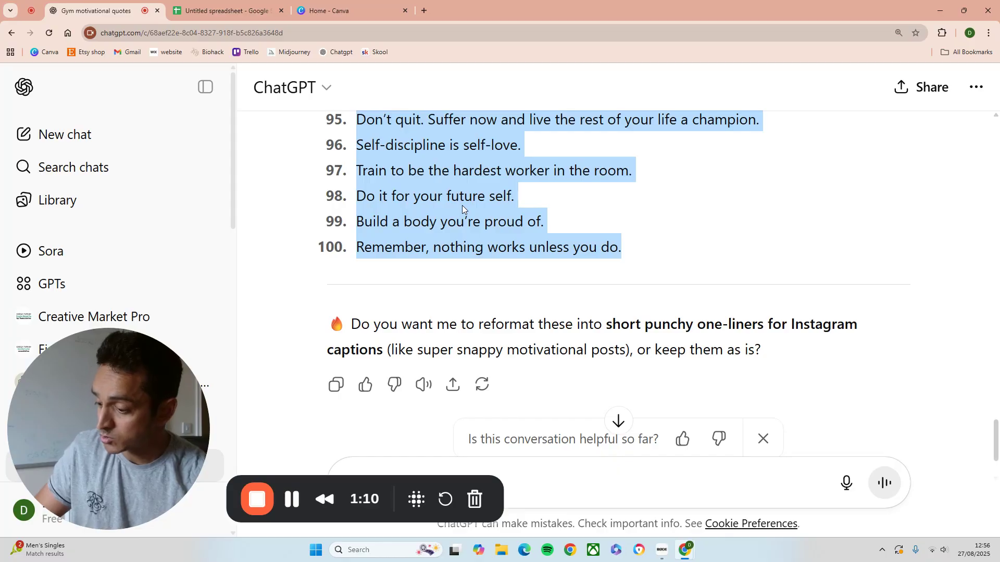
{"action": "key", "text": "ctrl"}
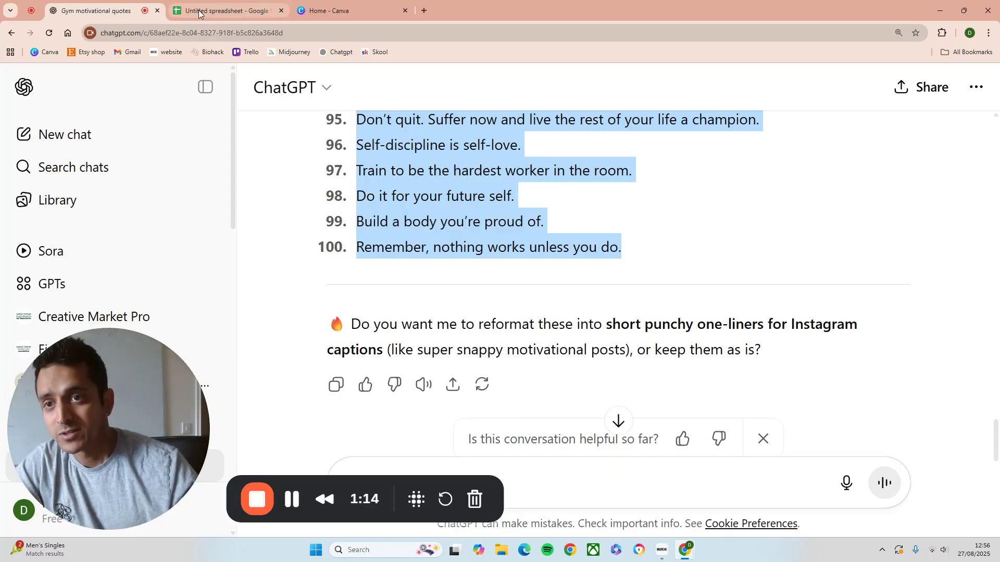
Switch to the untitled spreadsheet, paste the quotes into column A starting at A1, and auto-fit column A's width
{"action": "left_click", "coordinate": [223, 4]}
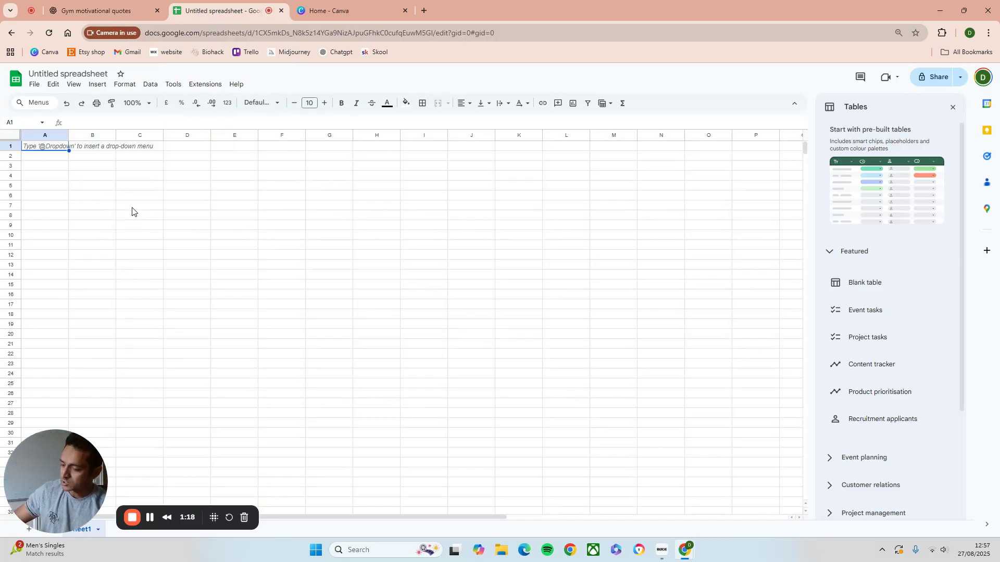
{"action": "key", "text": "ctrl+v"}
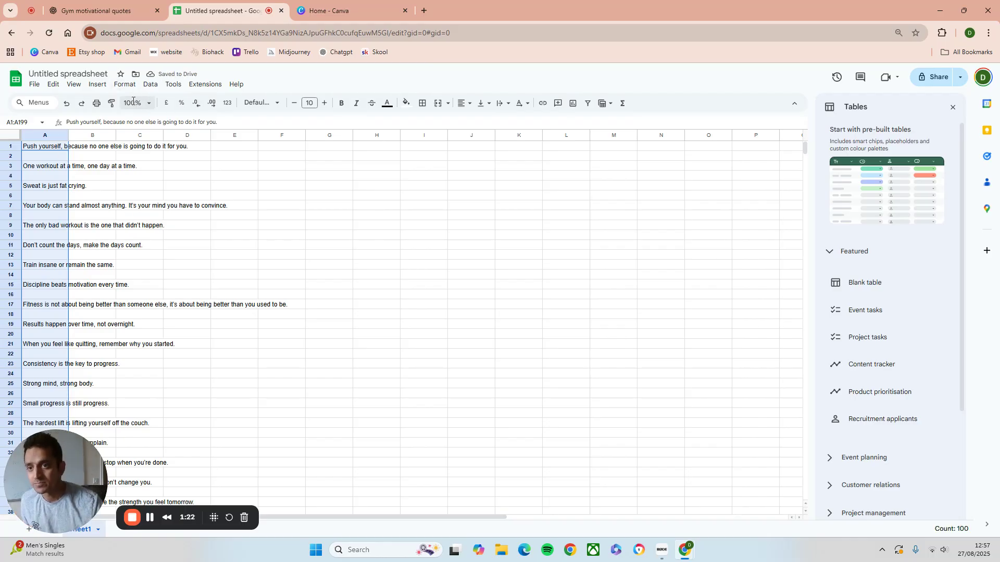
{"action": "left_click", "coordinate": [65, 105]}
{"action": "right_click", "coordinate": [31, 151]}
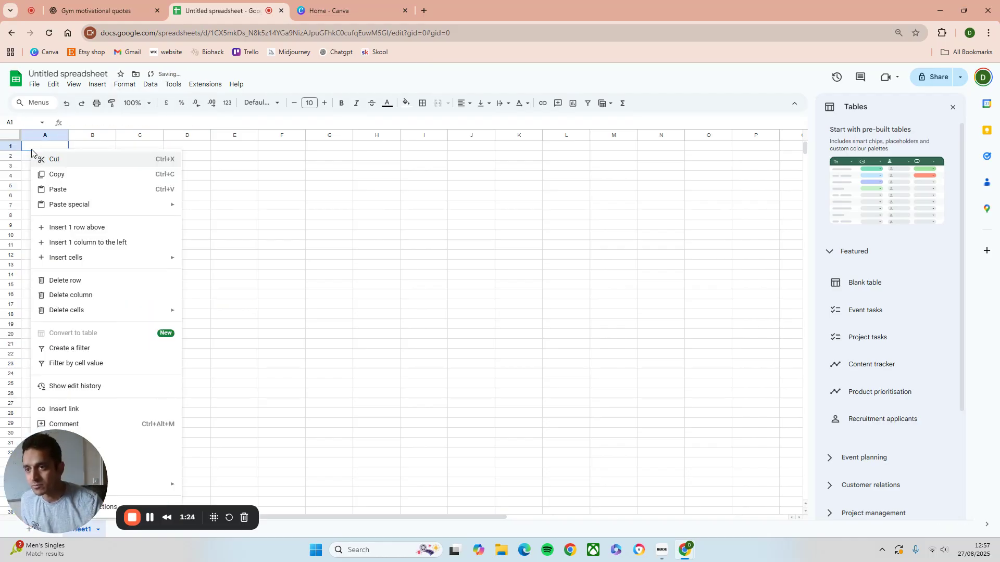
{"action": "left_click", "coordinate": [74, 189]}
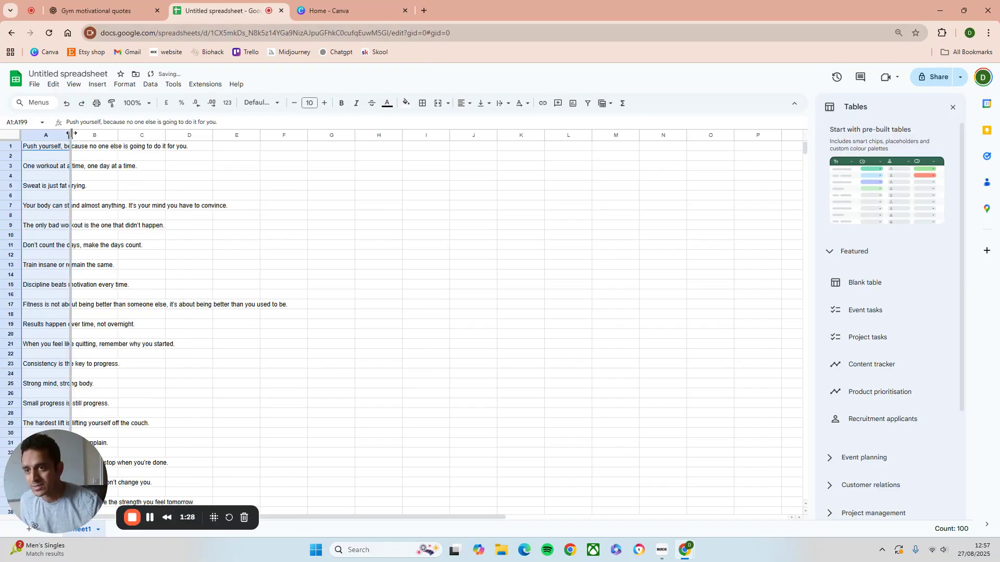
{"action": "double_click", "coordinate": [70, 134]}
{"action": "left_click", "coordinate": [396, 228]}
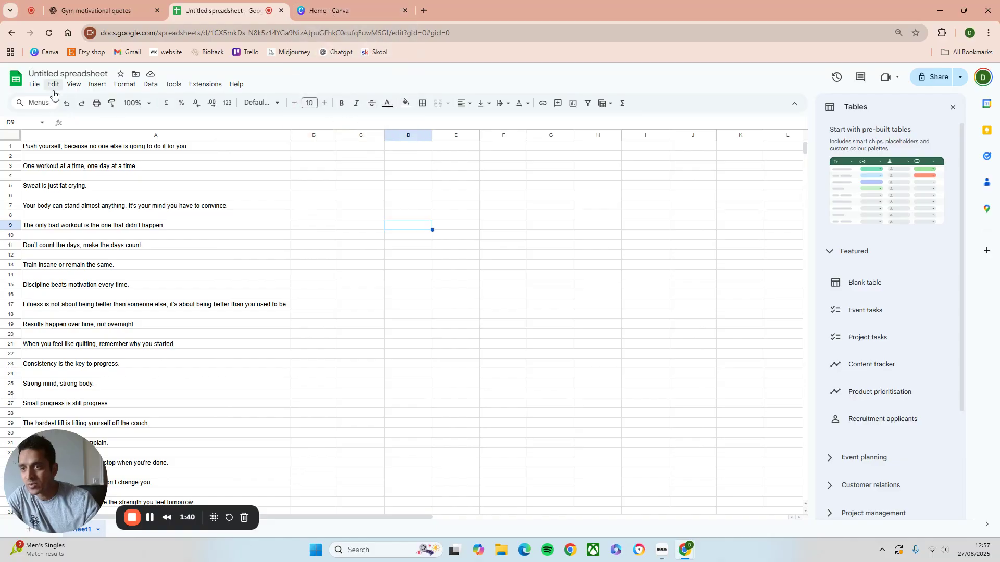
Download the spreadsheet as a Comma-separated values (.csv) file
{"action": "left_click", "coordinate": [34, 84]}
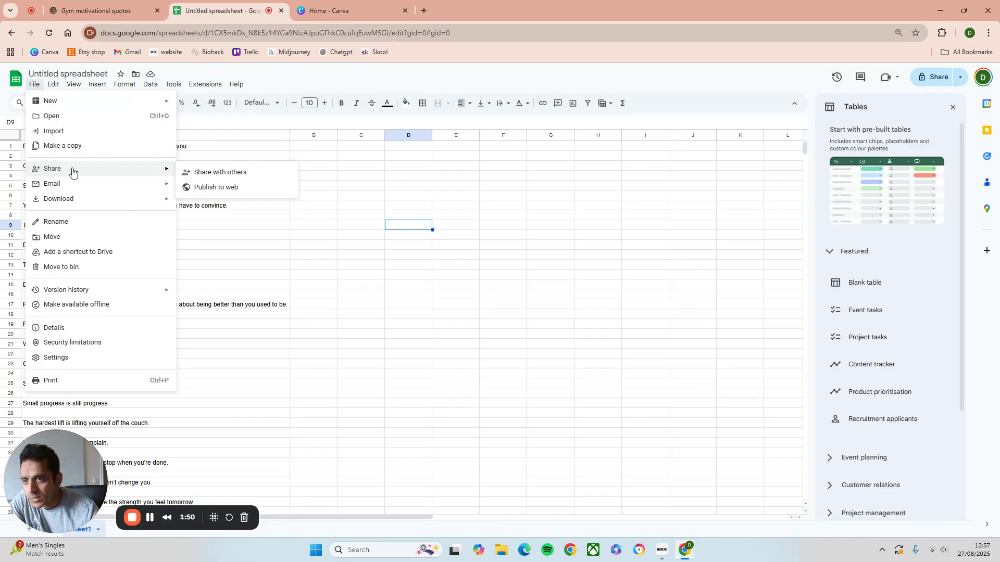
{"action": "mouse_move", "coordinate": [81, 199]}
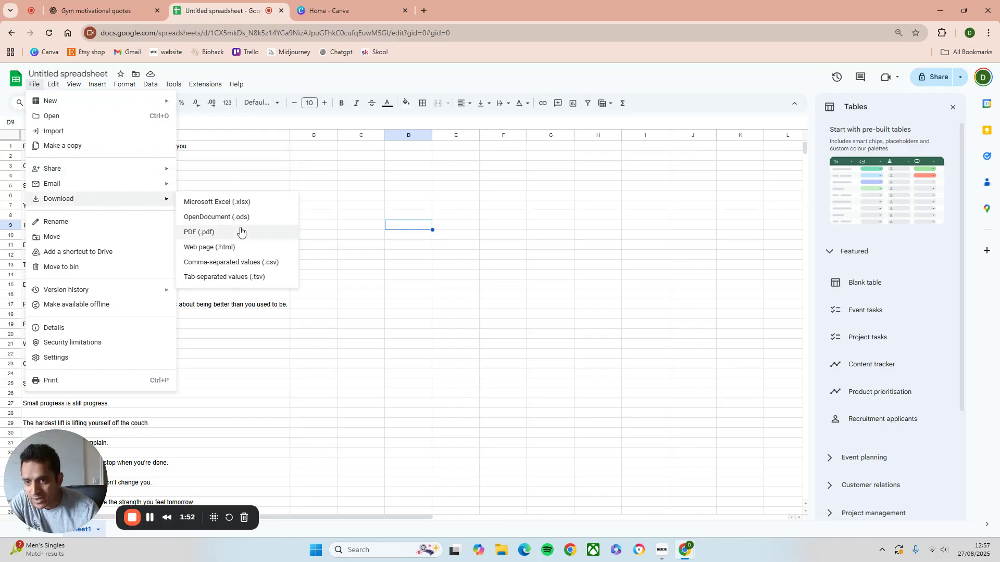
{"action": "left_click", "coordinate": [230, 265]}
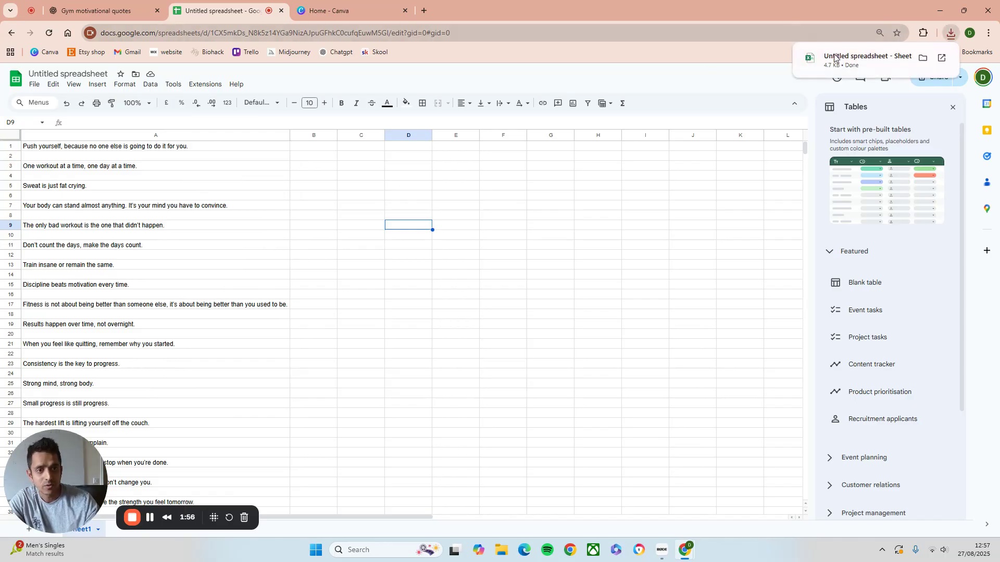
Switch to Canva and search its apps for "batch create"
{"action": "left_click", "coordinate": [326, 11]}
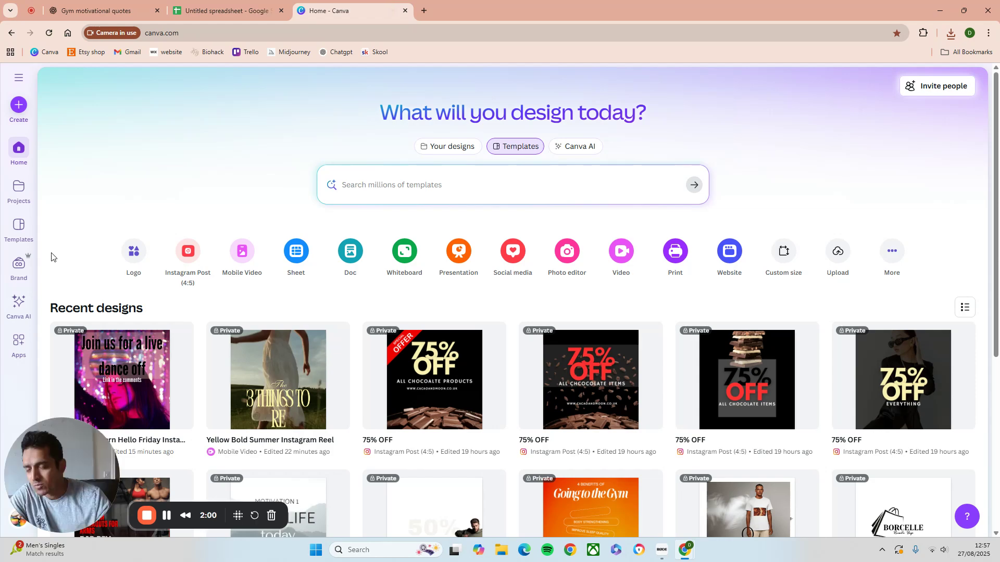
{"action": "scroll", "coordinate": [19, 286], "scroll_direction": "down", "scroll_amount": 2}
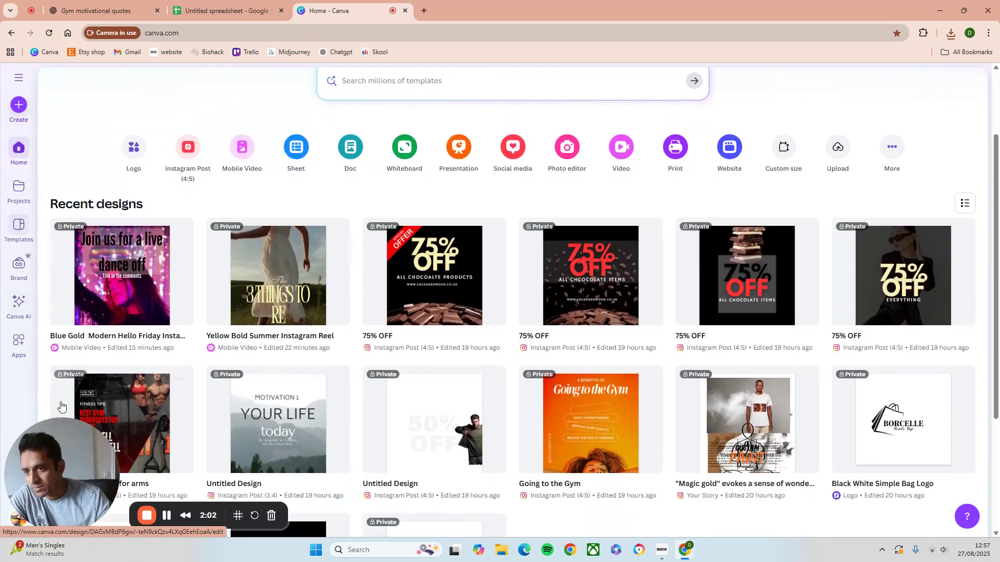
{"action": "left_click", "coordinate": [18, 344]}
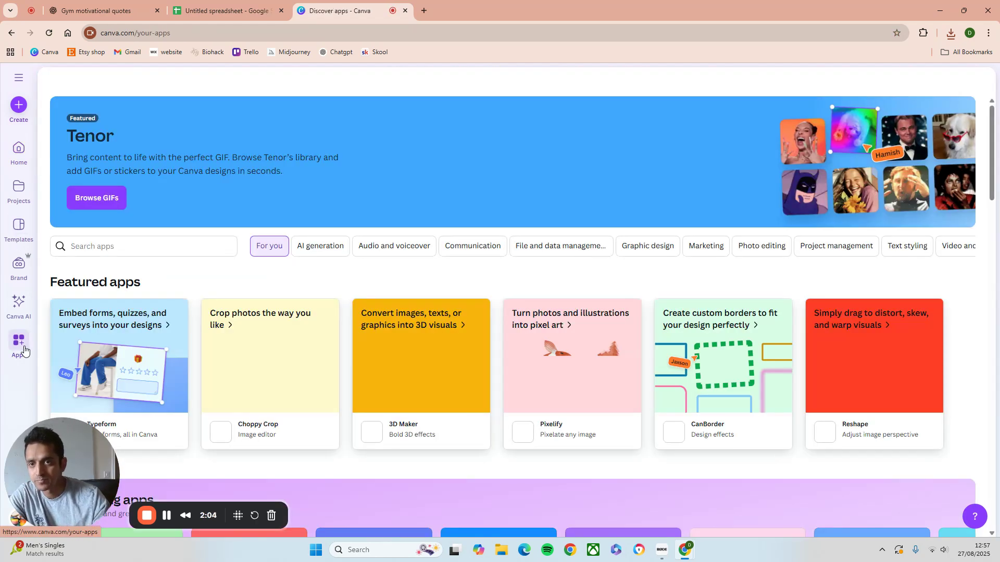
{"action": "left_click", "coordinate": [111, 245]}
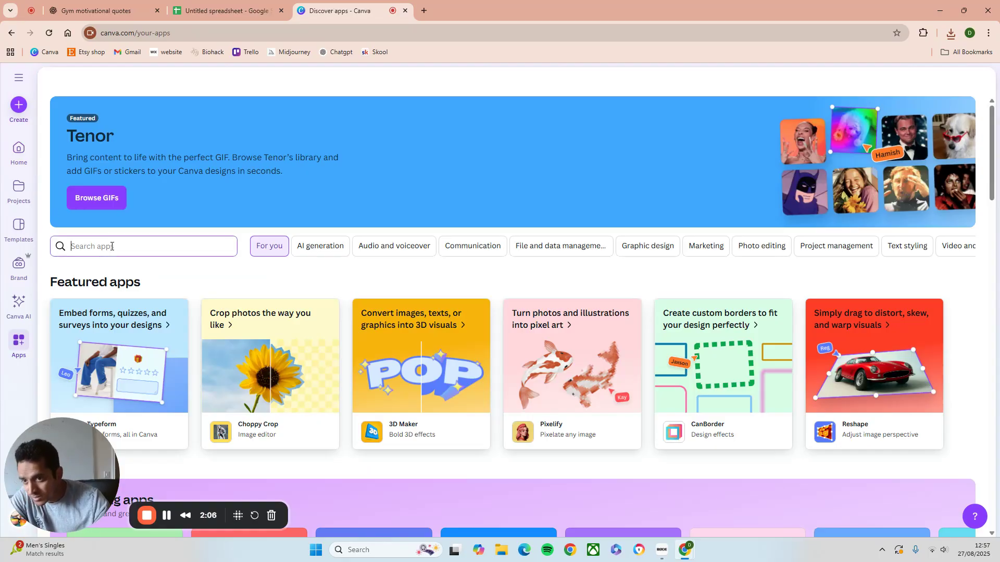
{"action": "type", "text": "batch"}
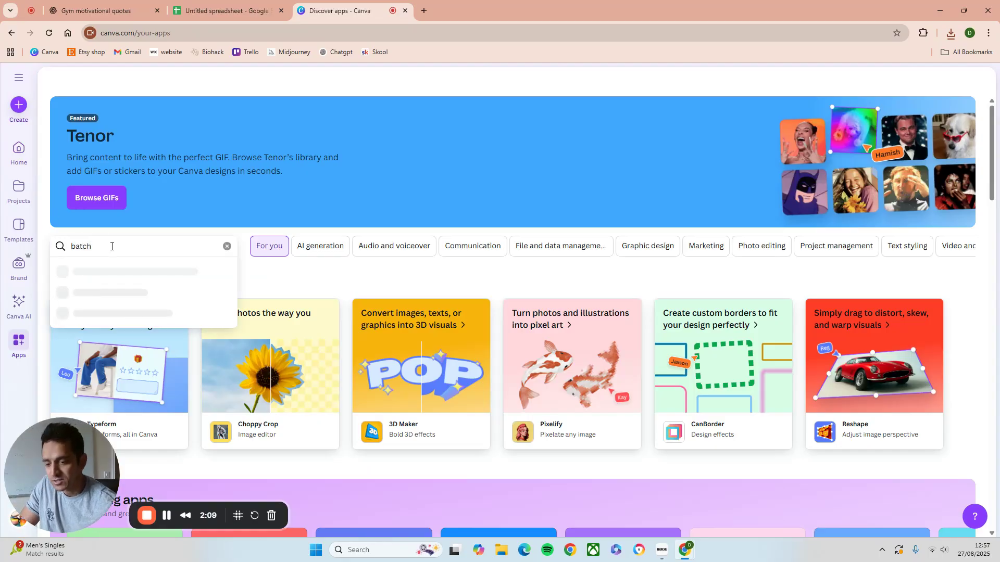
{"action": "key", "text": "Return"}
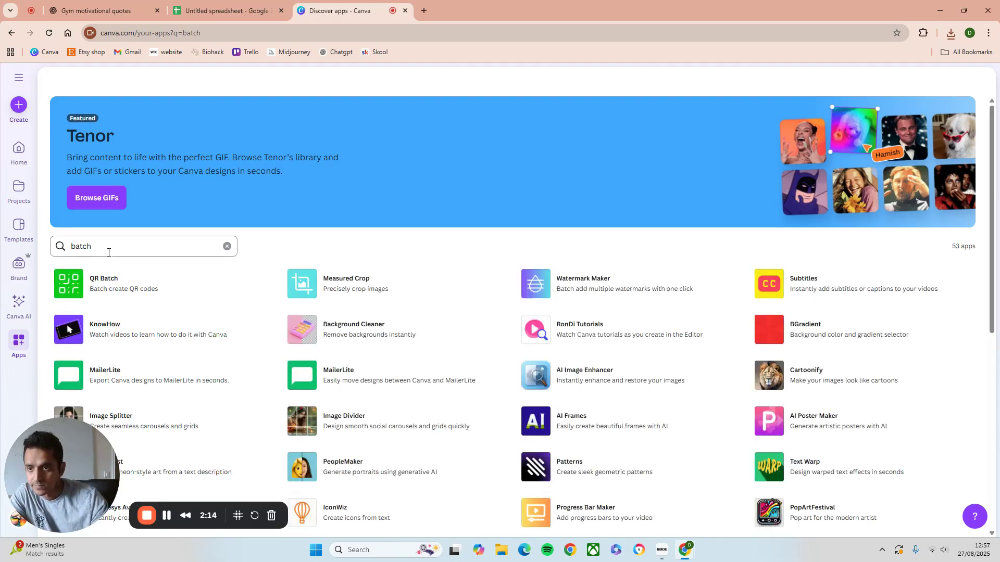
{"action": "left_click", "coordinate": [109, 252]}
{"action": "type", "text": "create"}
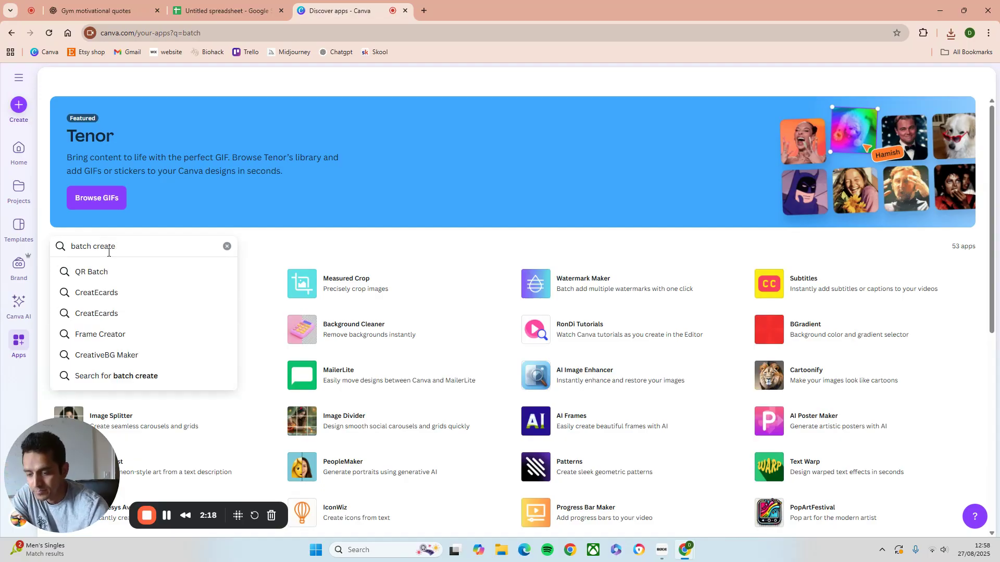
{"action": "key", "text": "Return"}
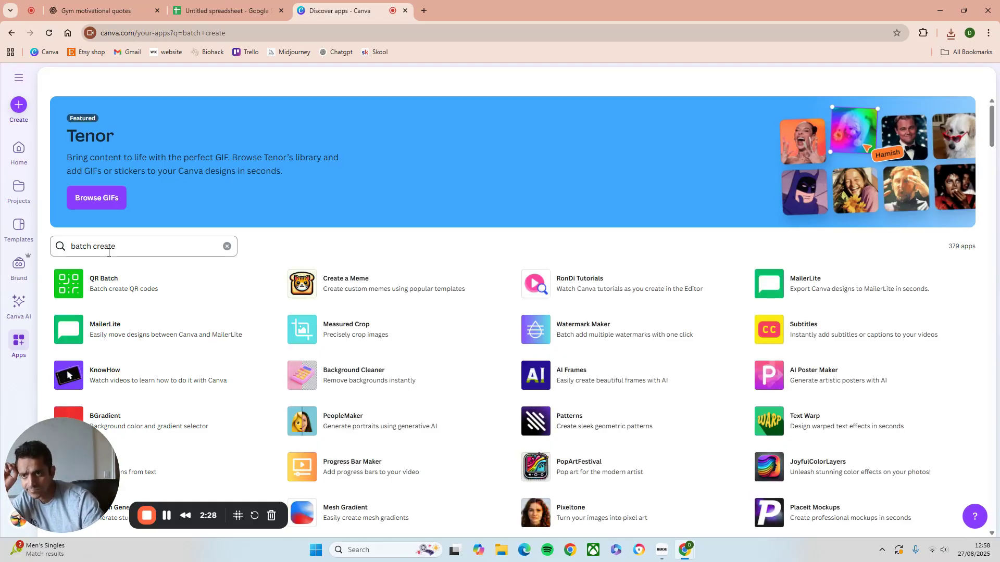
{"action": "scroll", "coordinate": [203, 336], "scroll_direction": "down", "scroll_amount": 2}
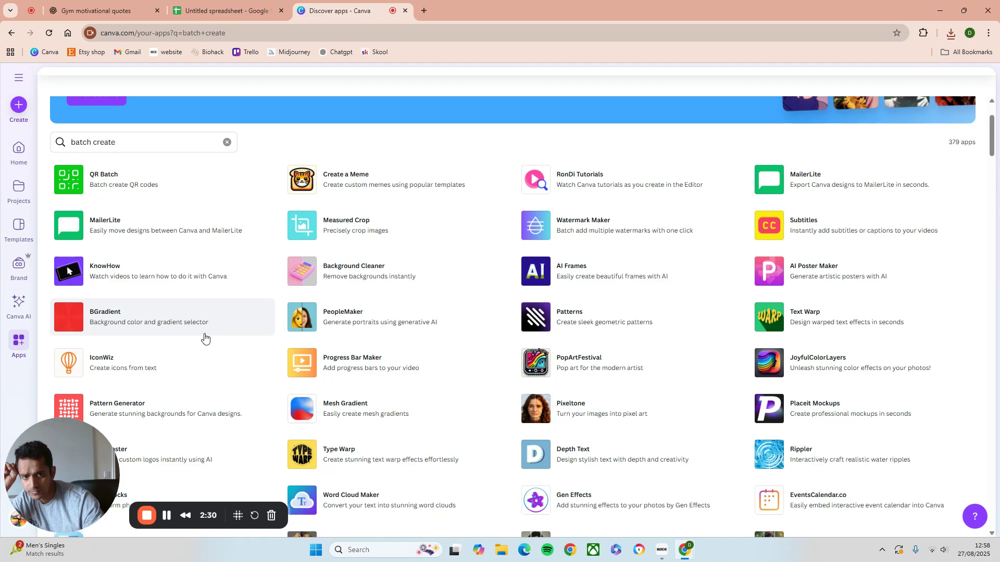
{"action": "scroll", "coordinate": [204, 338], "scroll_direction": "up", "scroll_amount": 2}
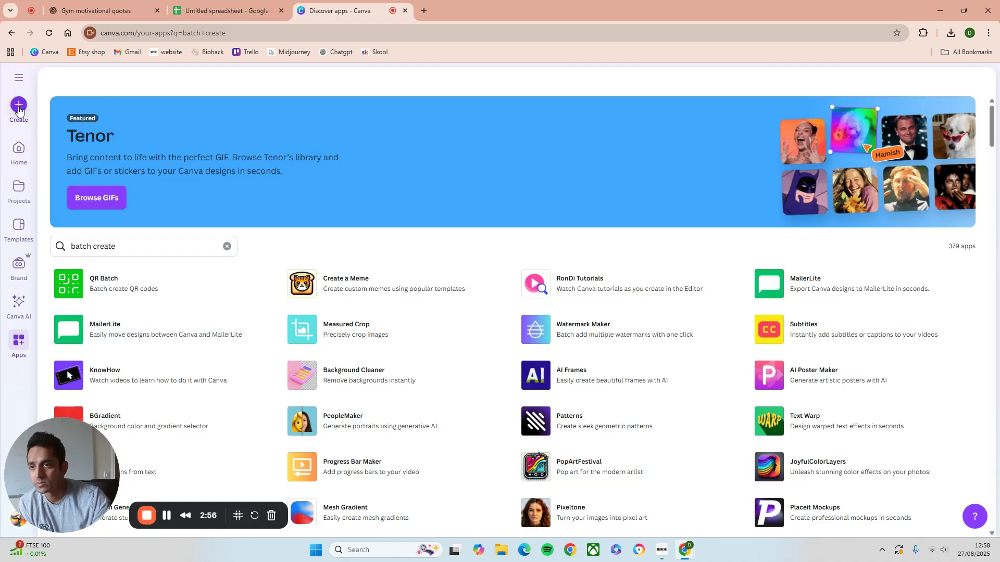
Return to the Canva home page and open the Create a design dialog
{"action": "left_click", "coordinate": [21, 149]}
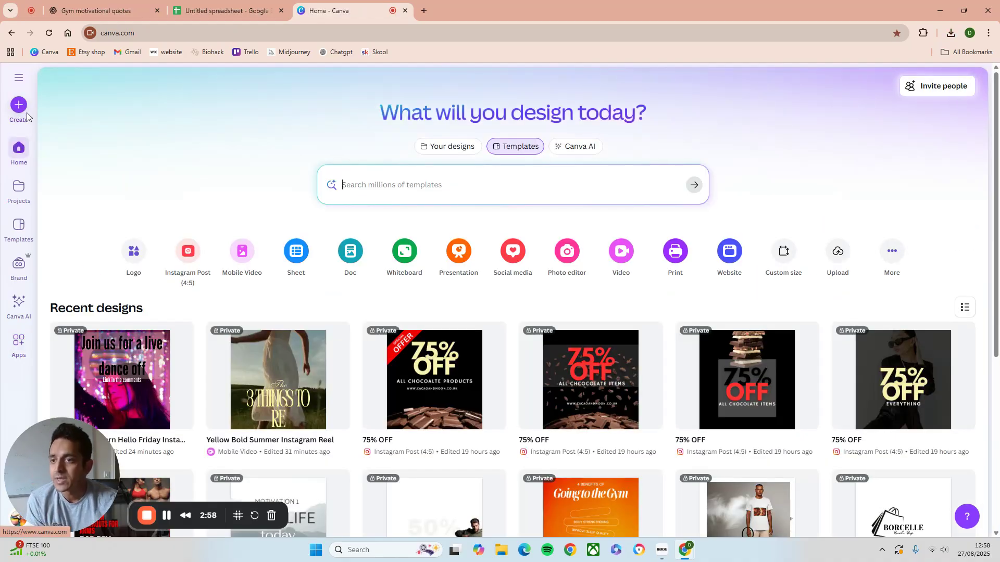
{"action": "left_click", "coordinate": [19, 106]}
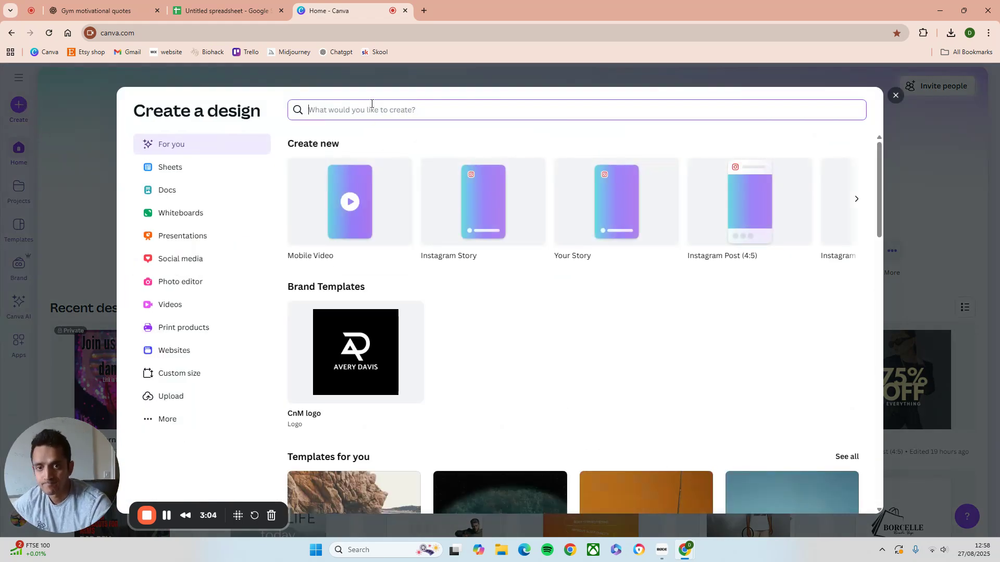
Start a new blank Mobile Video design
{"action": "left_click", "coordinate": [926, 126]}
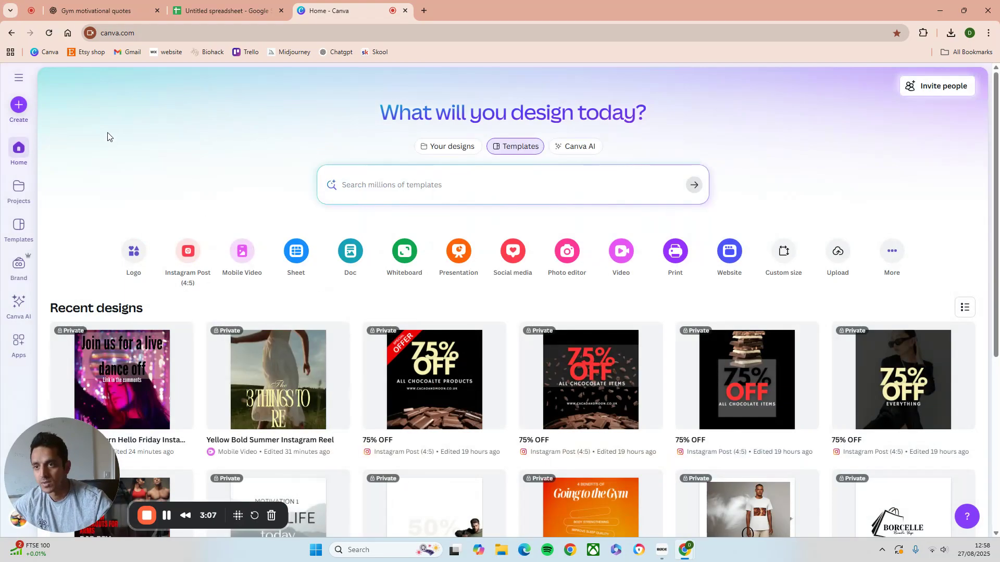
{"action": "left_click", "coordinate": [18, 106]}
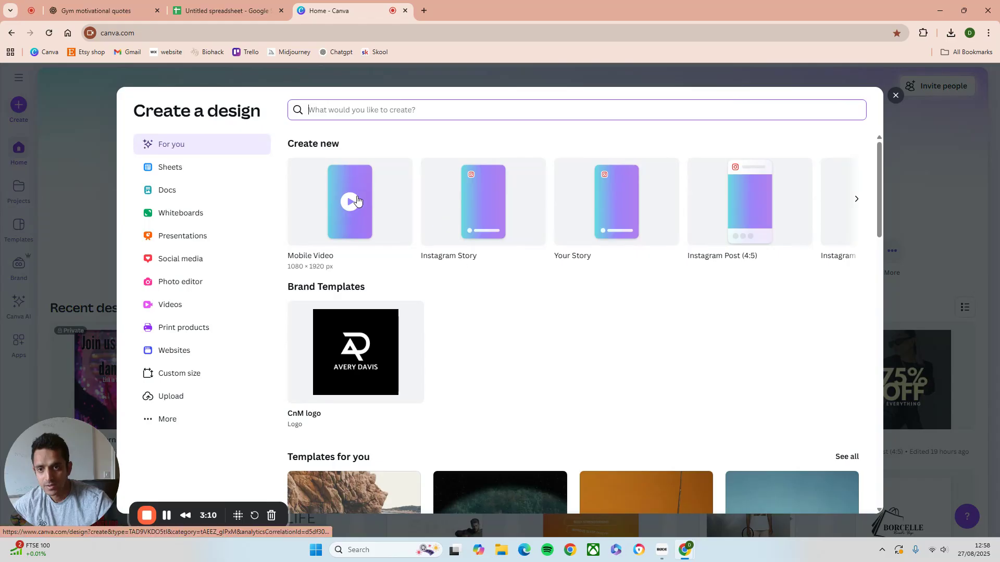
{"action": "left_click", "coordinate": [347, 217]}
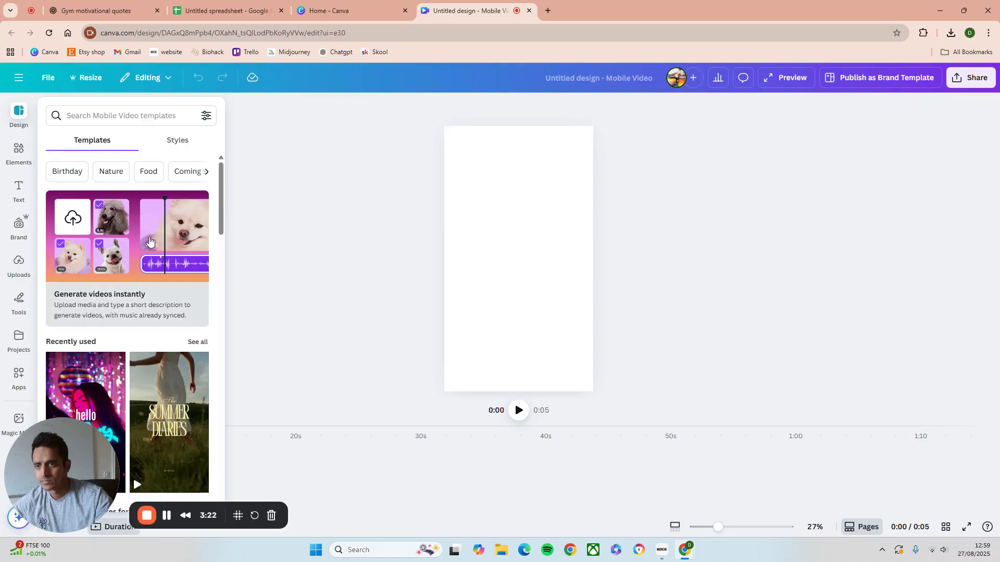
Search the Mobile Video templates for gym and apply the Black Grey White Daily Workout Motivation template
{"action": "left_click", "coordinate": [107, 116]}
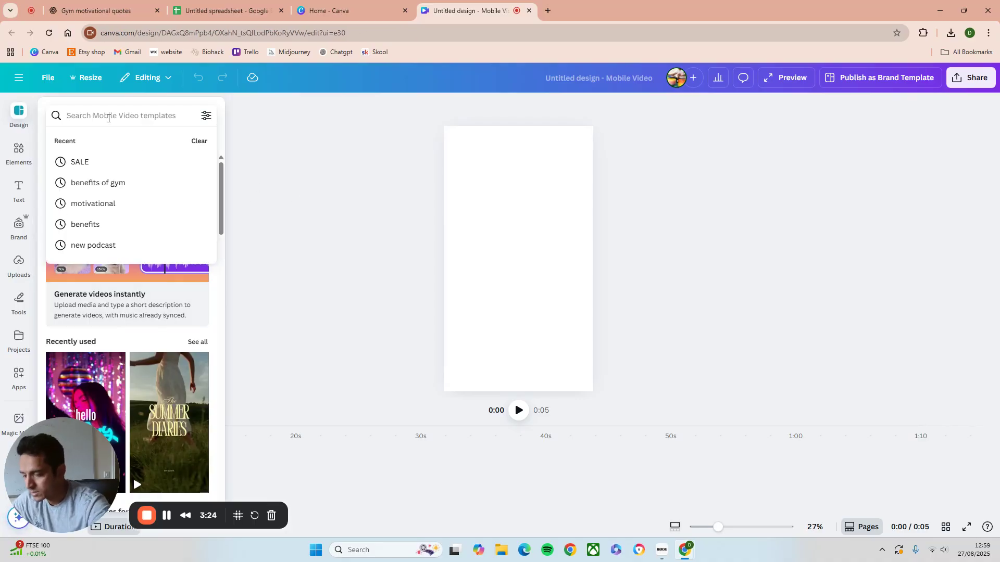
{"action": "type", "text": "gym"}
{"action": "key", "text": "Return"}
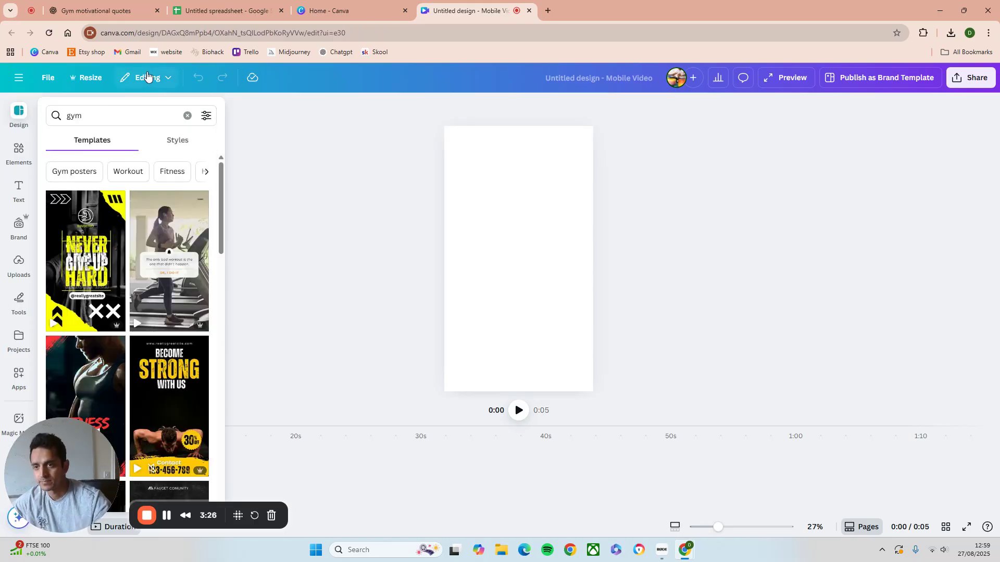
{"action": "scroll", "coordinate": [164, 334], "scroll_direction": "down", "scroll_amount": 2}
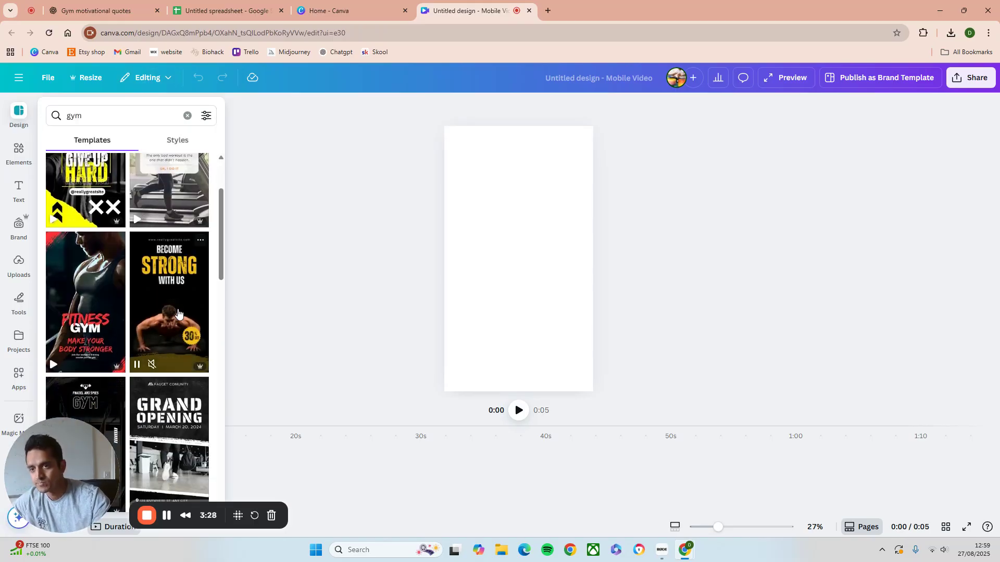
{"action": "scroll", "coordinate": [178, 311], "scroll_direction": "down", "scroll_amount": 3}
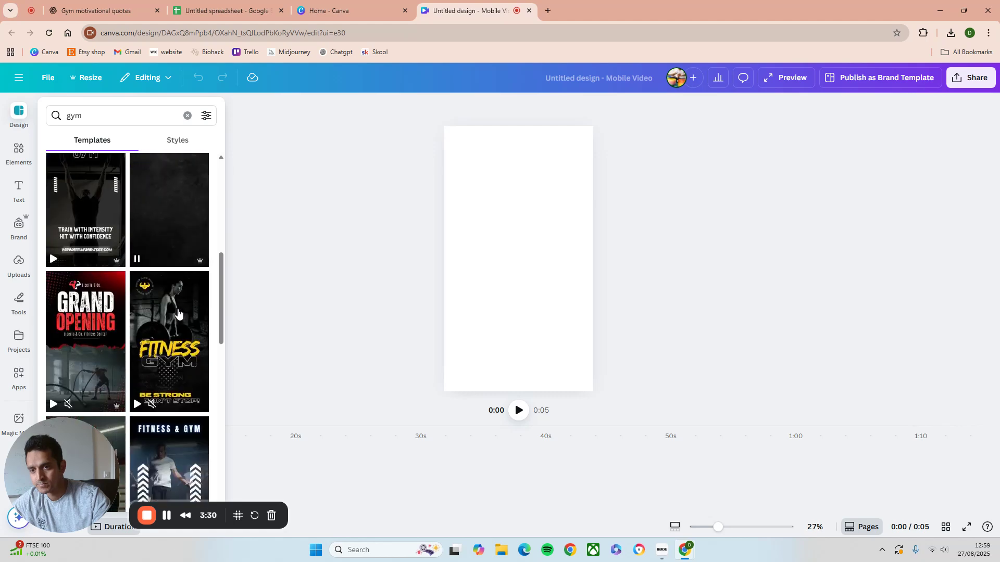
{"action": "scroll", "coordinate": [179, 311], "scroll_direction": "down", "scroll_amount": 2}
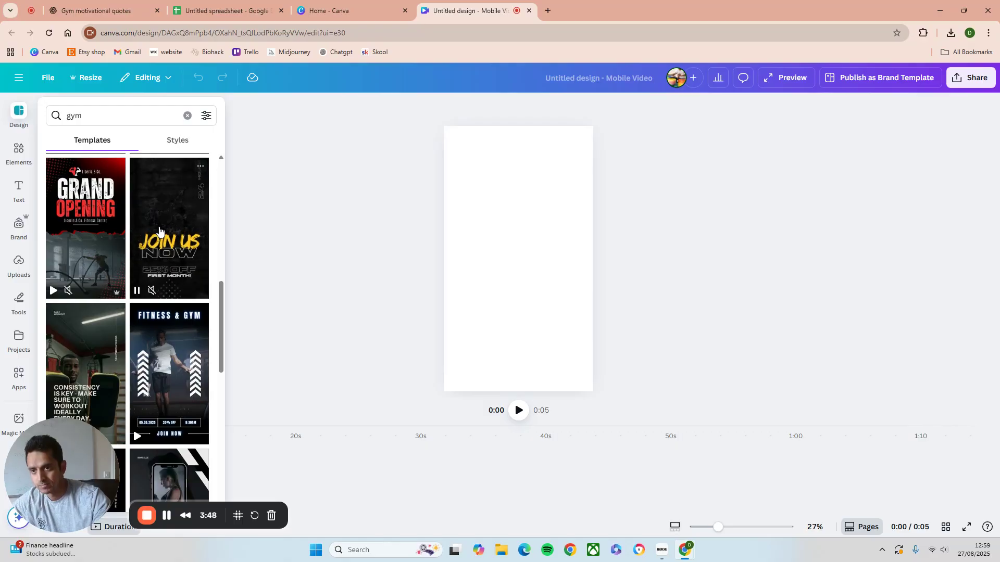
{"action": "left_click", "coordinate": [92, 358]}
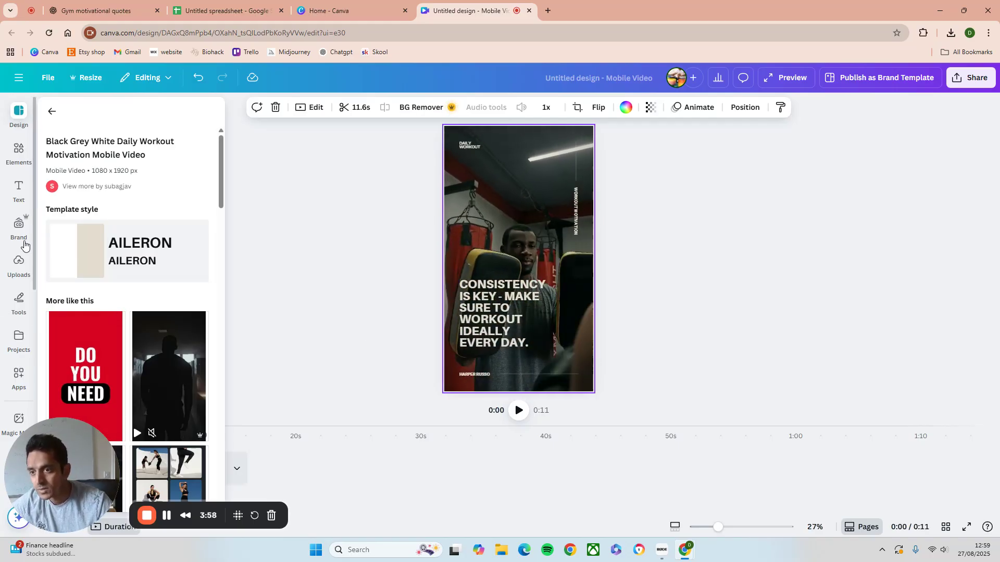
Search the apps for bulk create and open the Bulk create app
{"action": "left_click", "coordinate": [16, 380]}
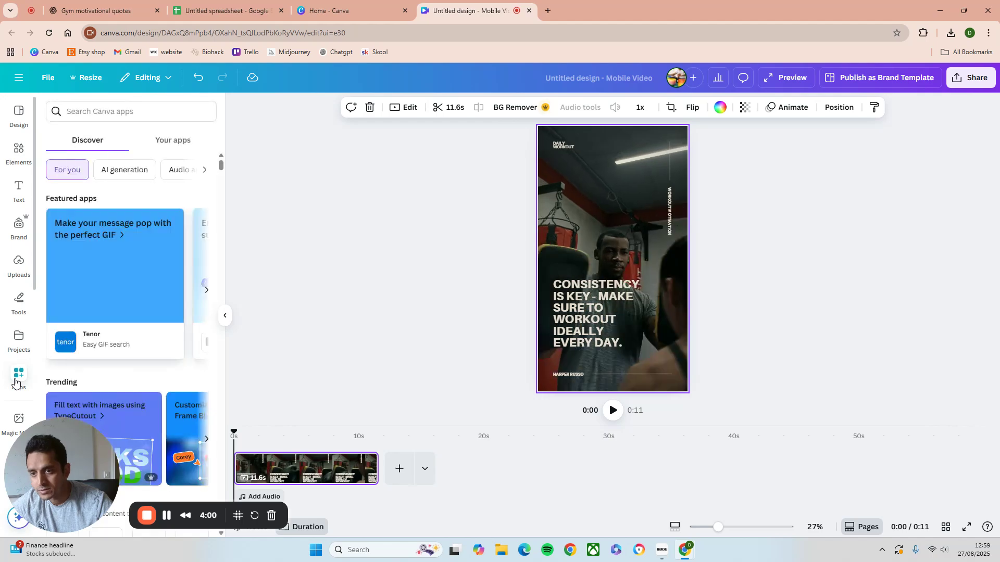
{"action": "scroll", "coordinate": [142, 258], "scroll_direction": "down", "scroll_amount": 5}
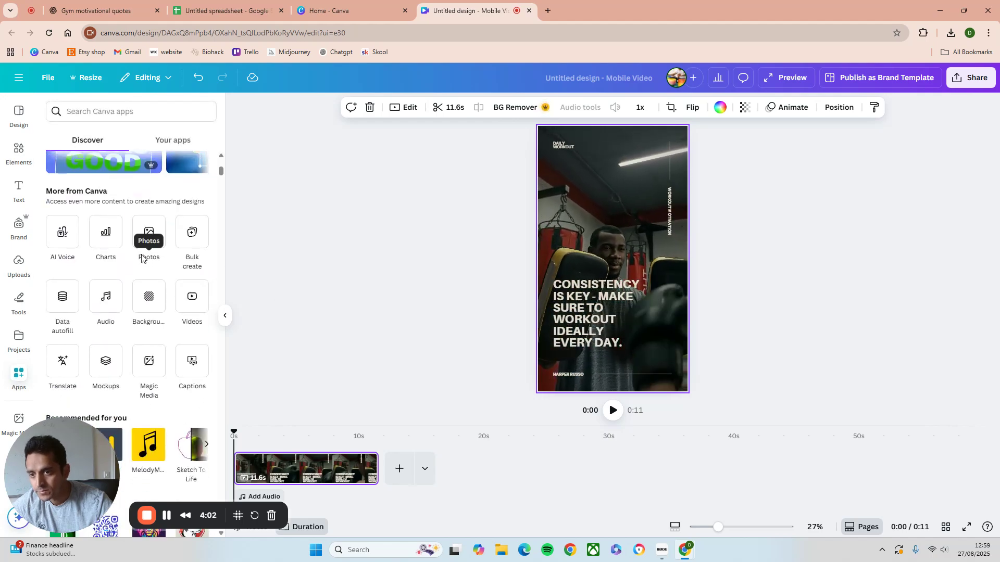
{"action": "scroll", "coordinate": [140, 260], "scroll_direction": "down", "scroll_amount": 2}
{"action": "scroll", "coordinate": [138, 259], "scroll_direction": "down", "scroll_amount": 3}
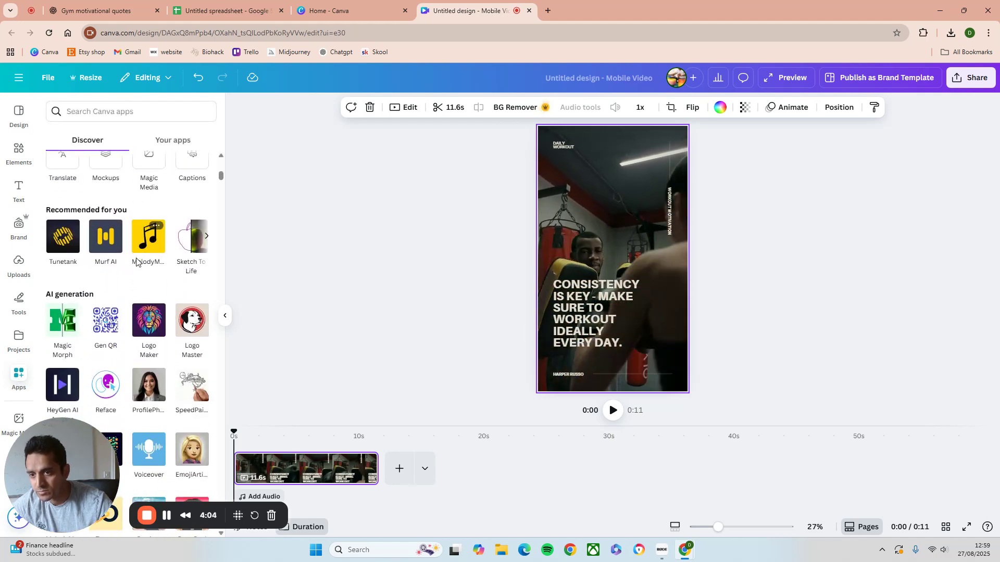
{"action": "scroll", "coordinate": [120, 224], "scroll_direction": "up", "scroll_amount": 5}
{"action": "left_click", "coordinate": [114, 119]}
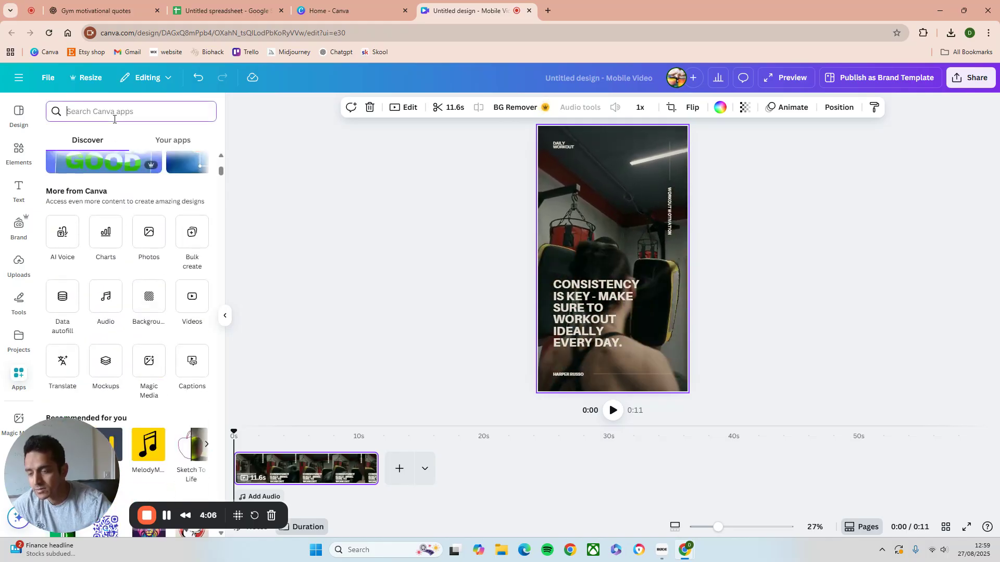
{"action": "type", "text": "bulk"}
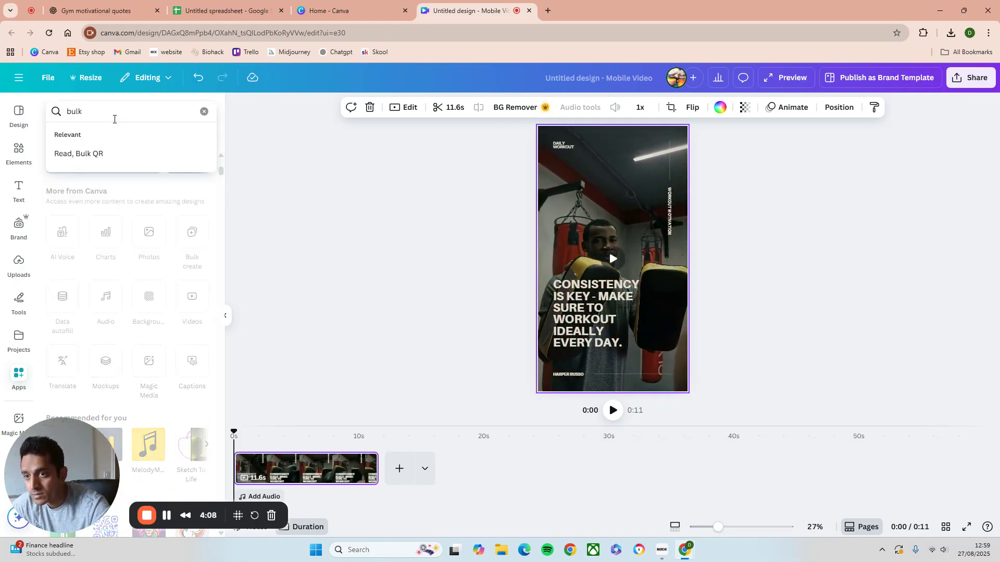
{"action": "type", "text": " create"}
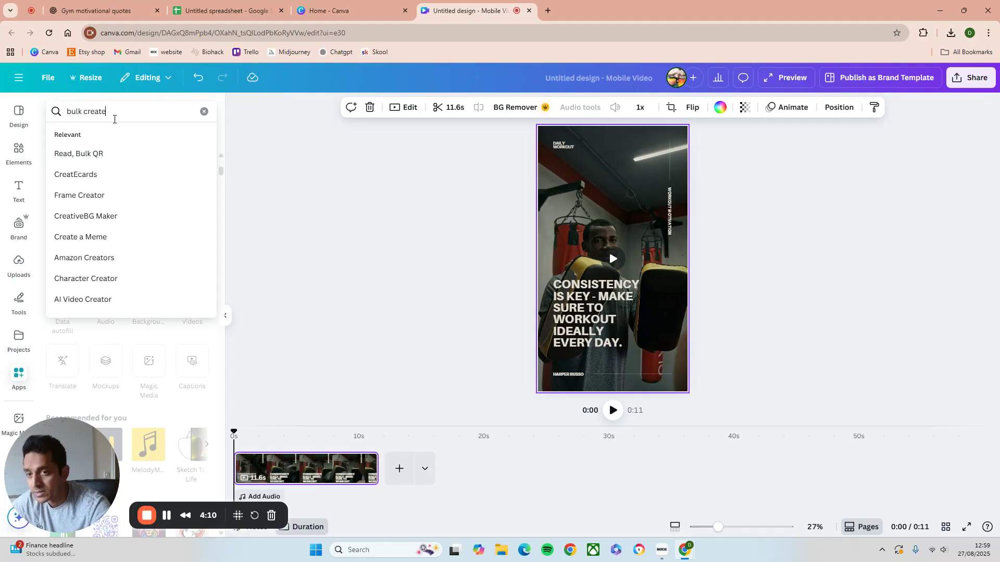
{"action": "key", "text": "Return"}
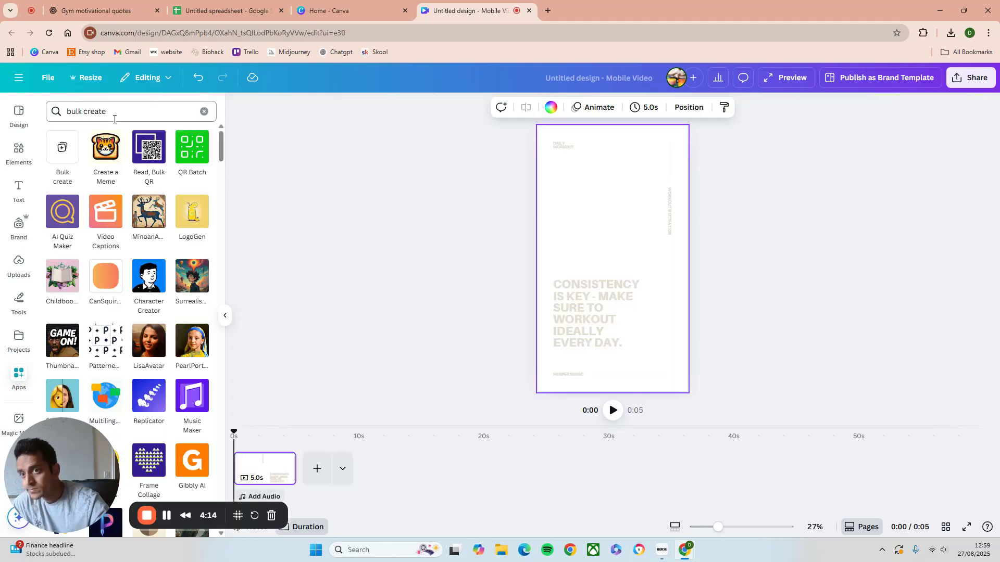
{"action": "left_click", "coordinate": [62, 150]}
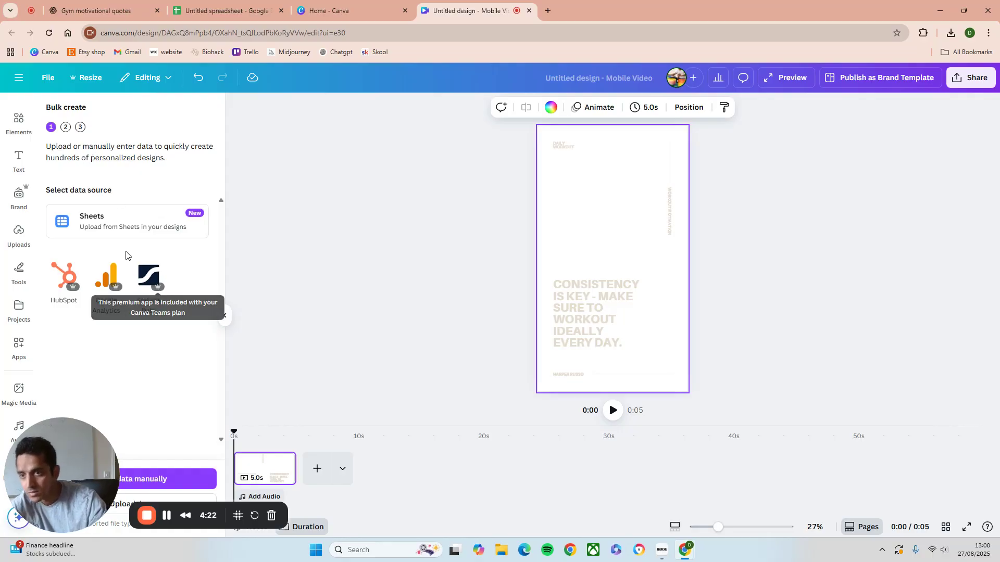
Upload the Untitled spreadsheet - Sheet1 file as bulk create data and select the quote text block
{"action": "left_click", "coordinate": [104, 223]}
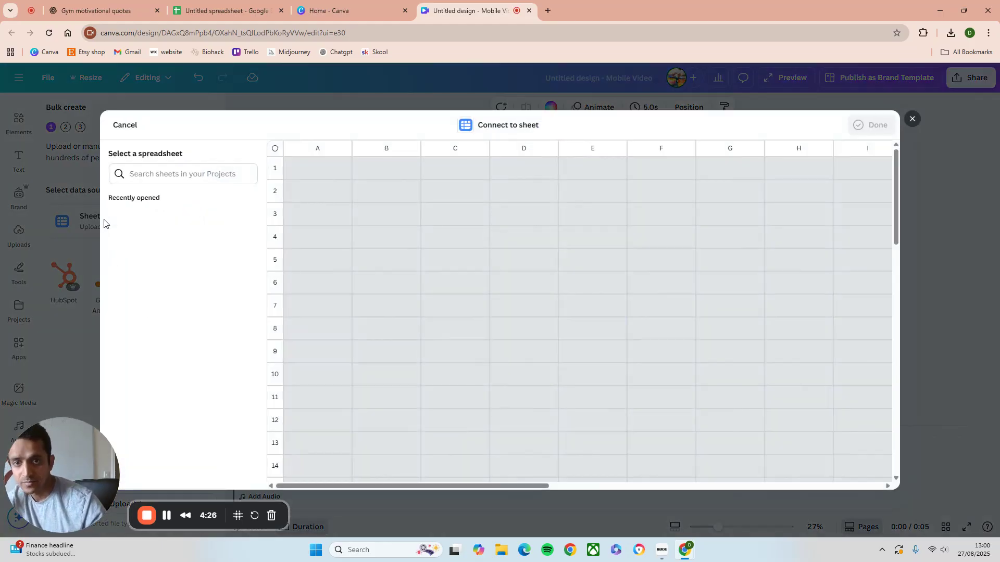
{"action": "left_click", "coordinate": [912, 118]}
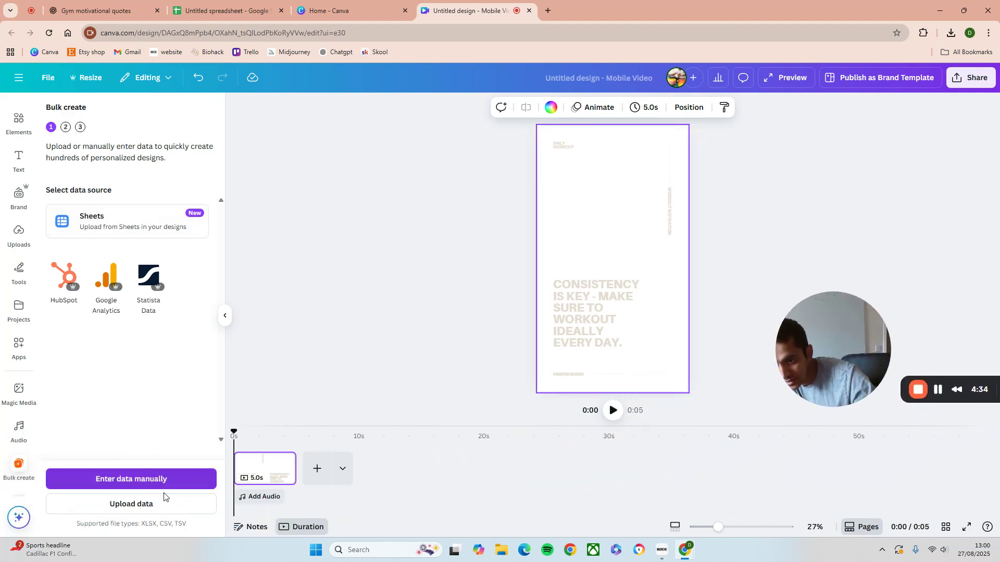
{"action": "left_click", "coordinate": [159, 512]}
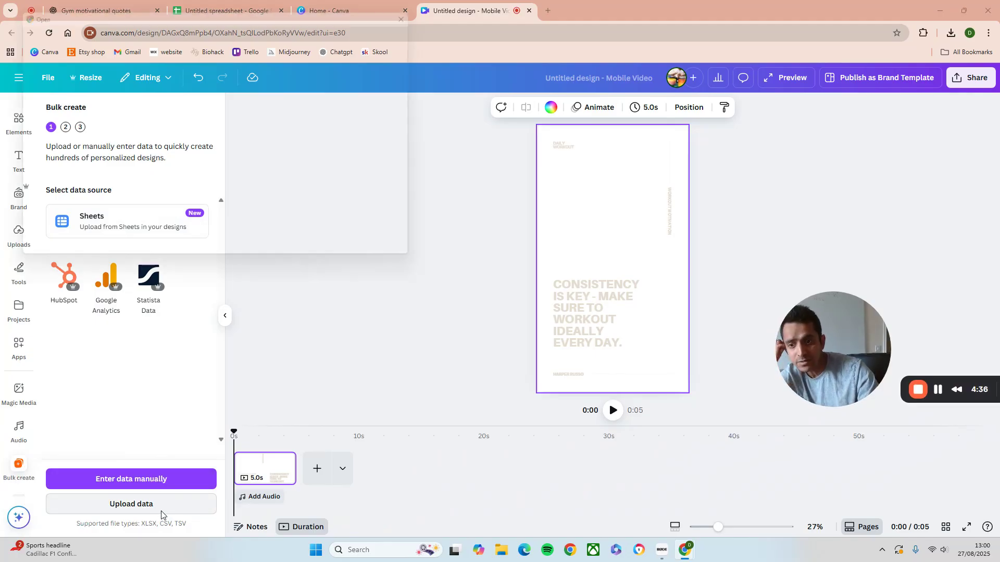
{"action": "double_click", "coordinate": [120, 109]}
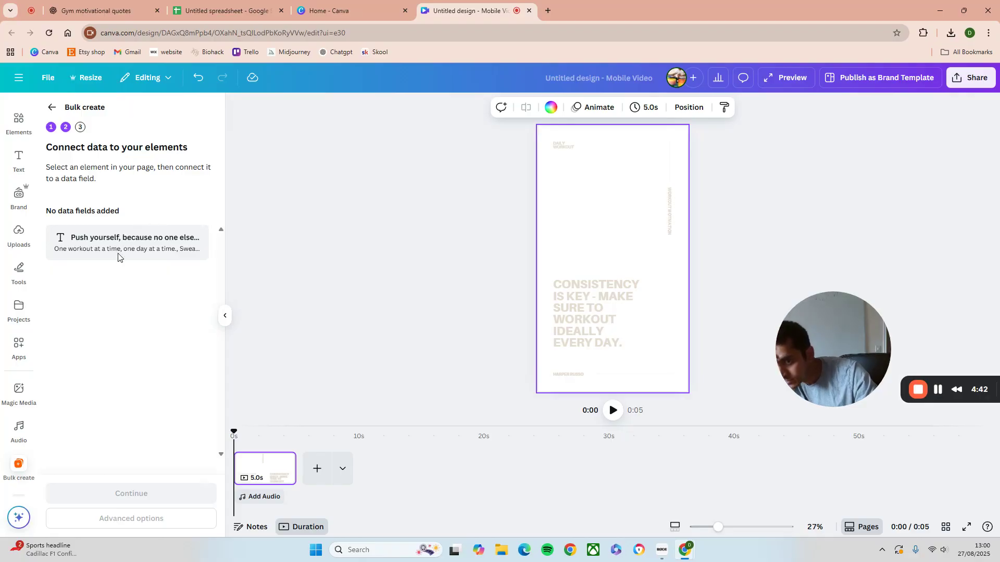
{"action": "left_click", "coordinate": [625, 320]}
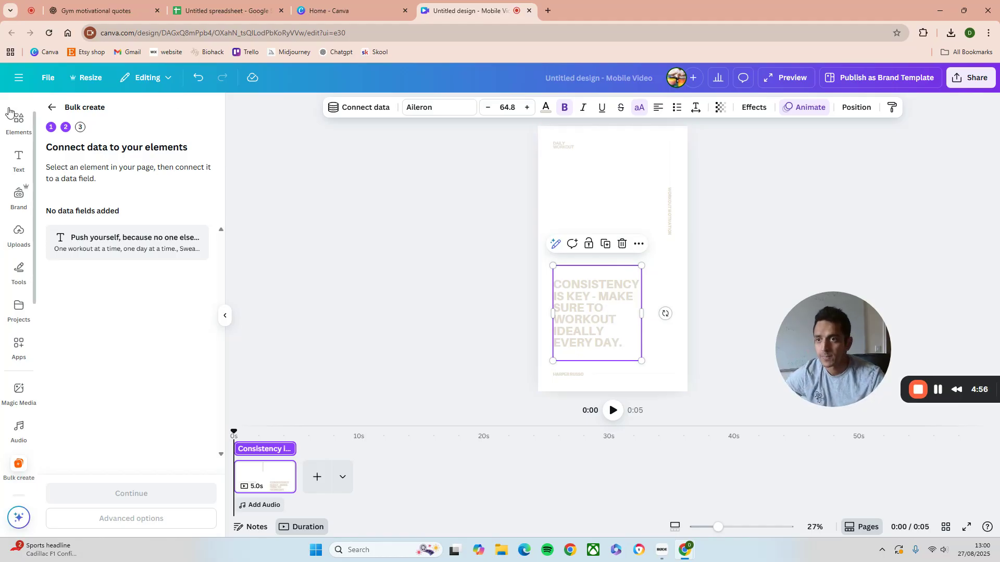
Switch the Canva interface theme to Dark from the account menu
{"action": "left_click", "coordinate": [19, 79]}
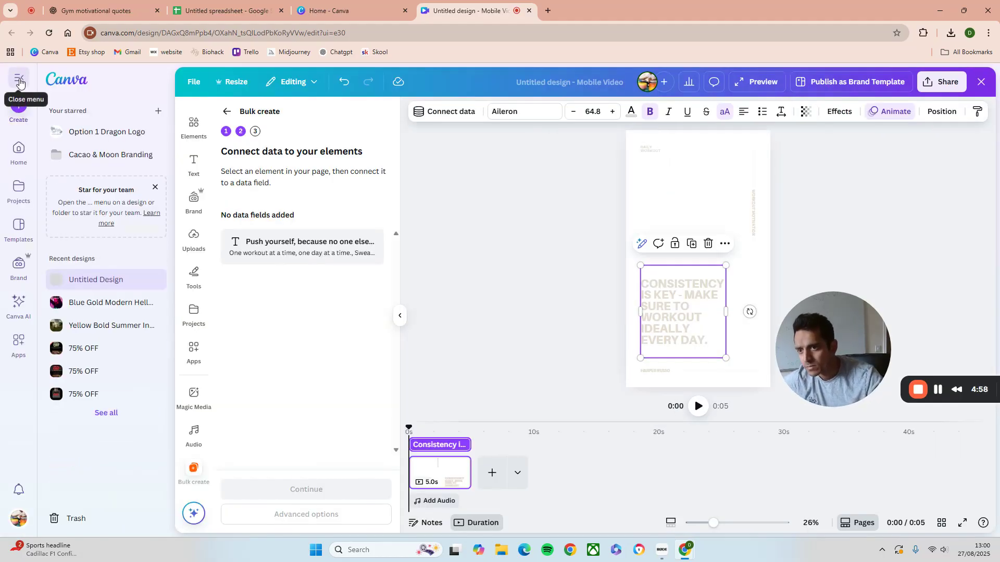
{"action": "left_click", "coordinate": [19, 518]}
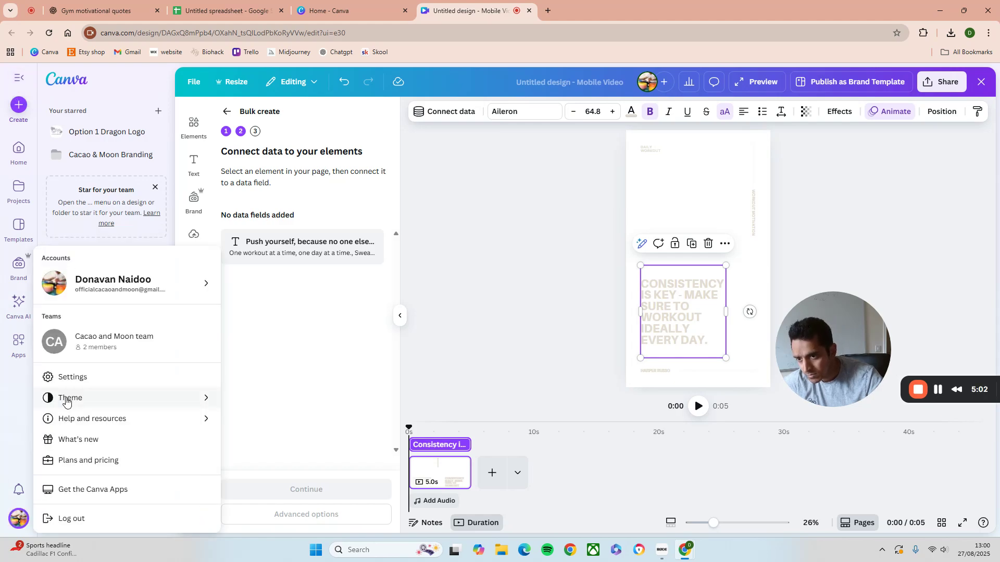
{"action": "mouse_move", "coordinate": [91, 400]}
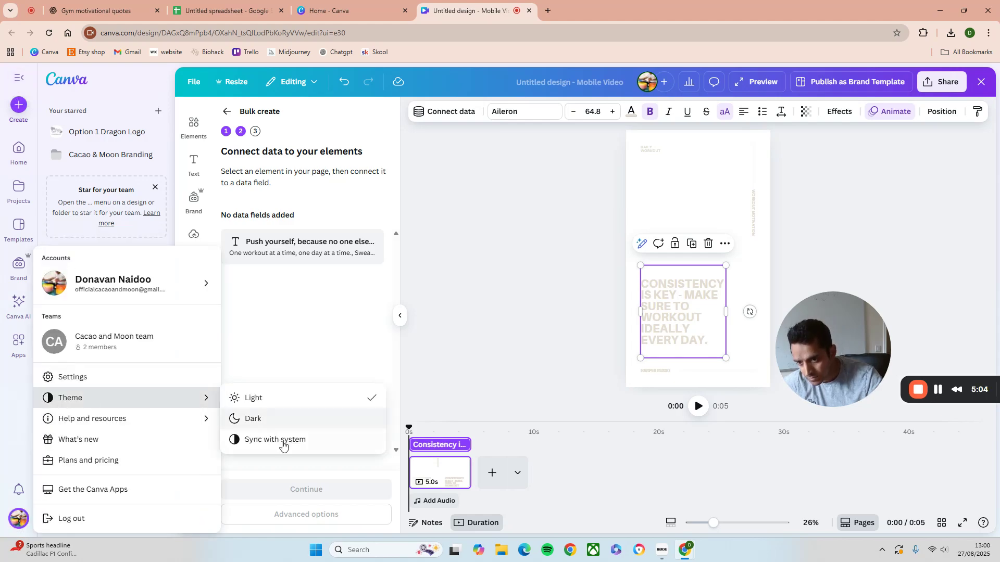
{"action": "left_click", "coordinate": [253, 421]}
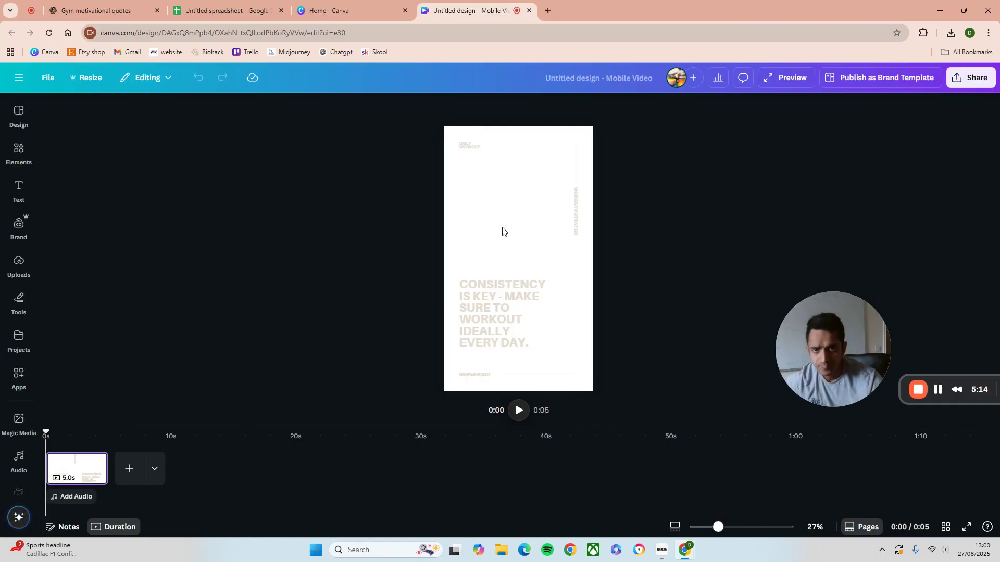
{"action": "left_click", "coordinate": [534, 214]}
{"action": "left_click", "coordinate": [507, 307]}
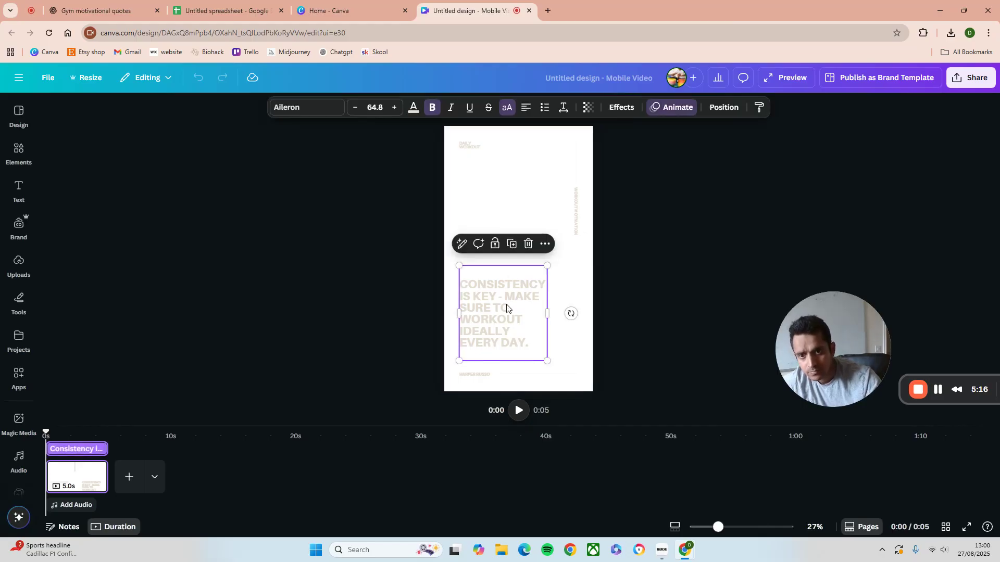
{"action": "right_click", "coordinate": [507, 307]}
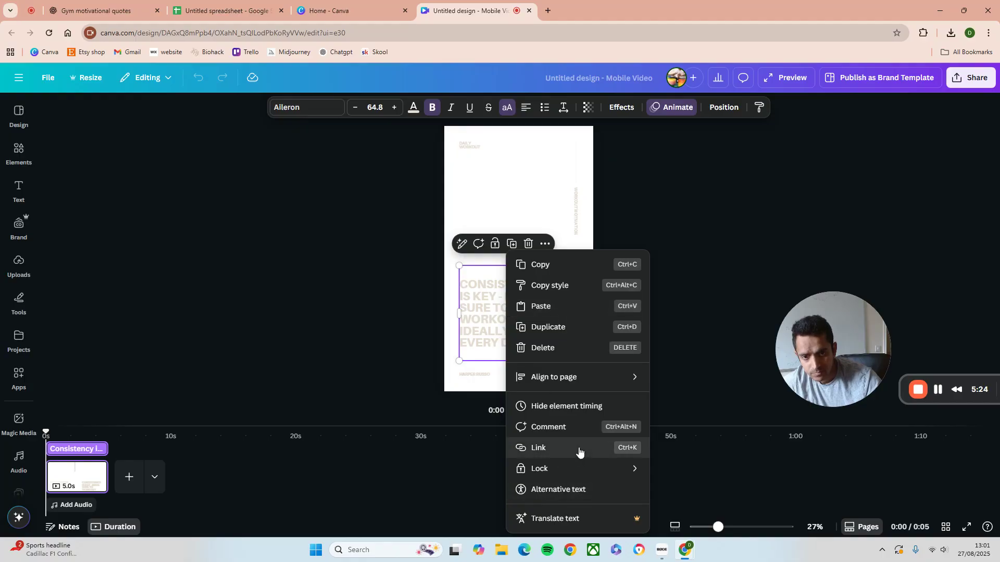
{"action": "mouse_move", "coordinate": [584, 387]}
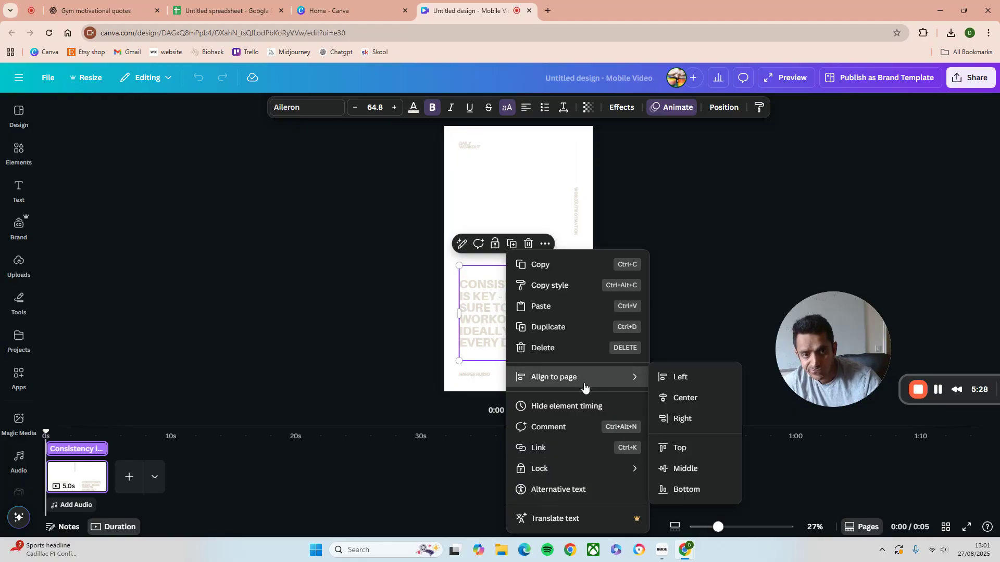
{"action": "key", "text": "Escape"}
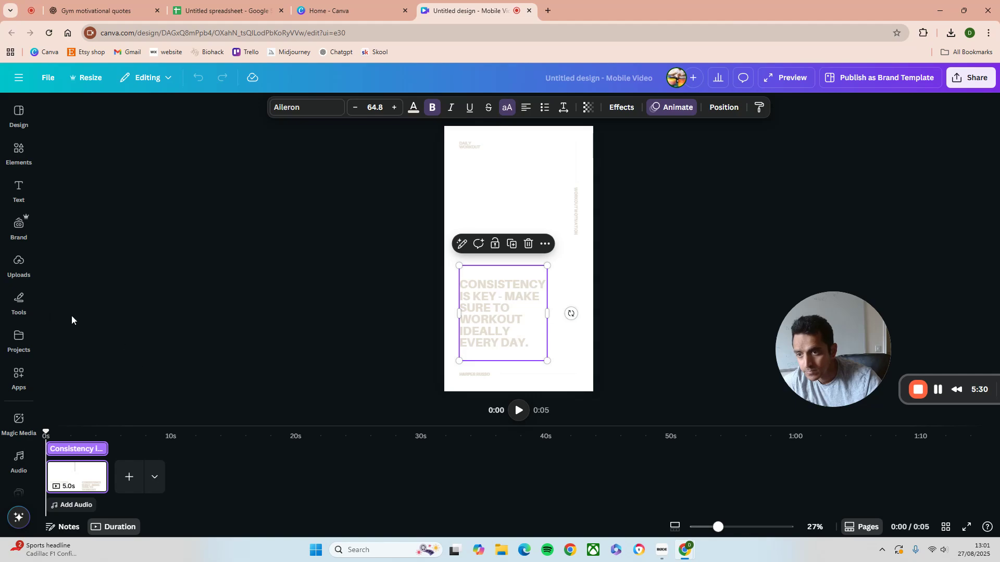
{"action": "left_click", "coordinate": [173, 336]}
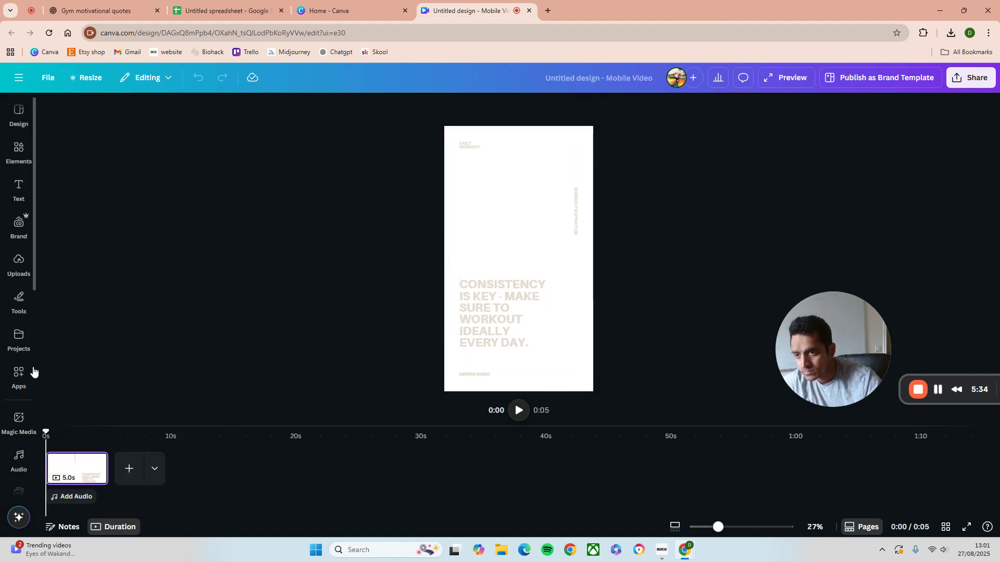
Reopen Bulk create and upload the Untitled spreadsheet - Sheet1 file from Downloads as the data source
{"action": "scroll", "coordinate": [18, 438], "scroll_direction": "down", "scroll_amount": 4}
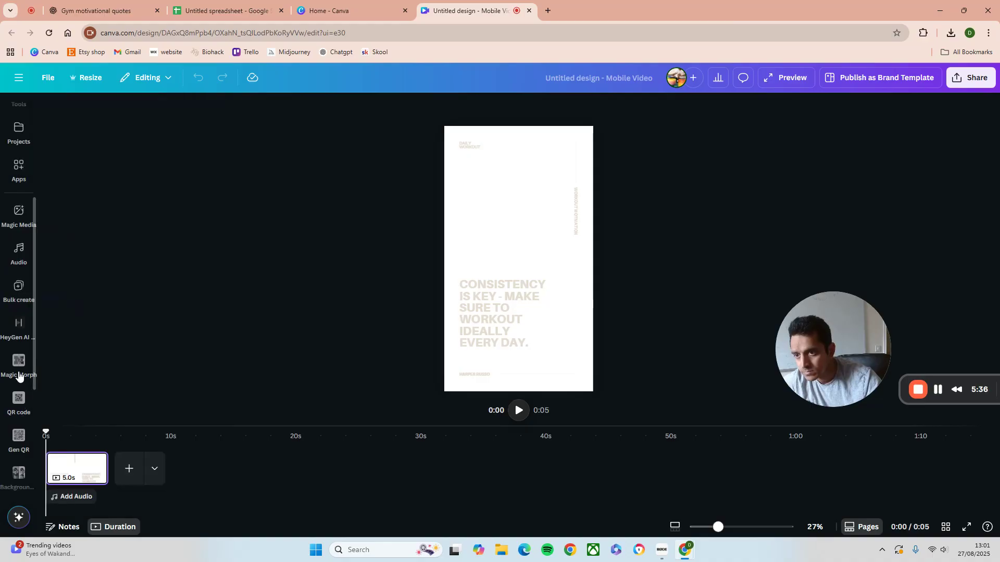
{"action": "left_click", "coordinate": [21, 284]}
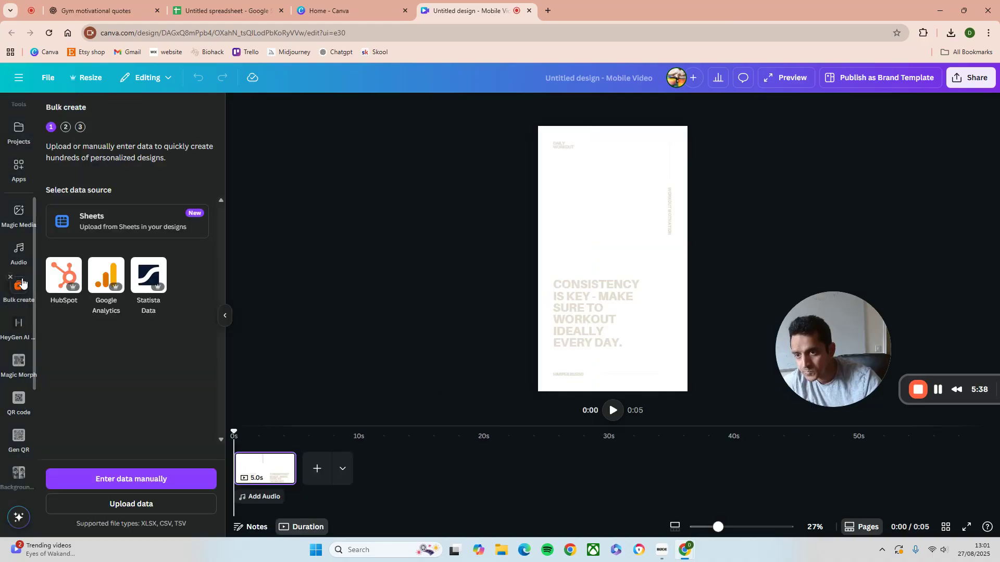
{"action": "left_click", "coordinate": [149, 504]}
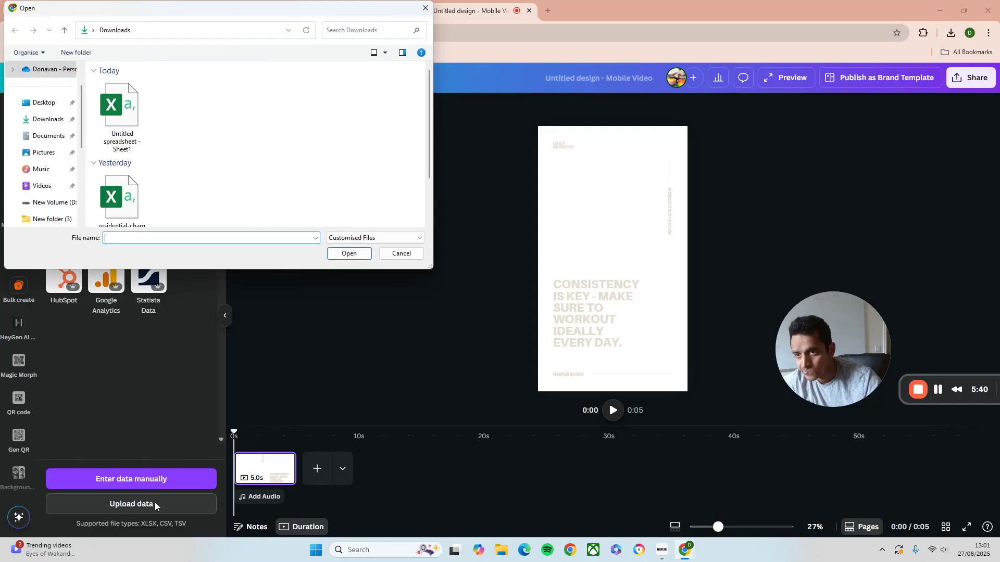
{"action": "left_click", "coordinate": [128, 113]}
{"action": "double_click", "coordinate": [128, 112]}
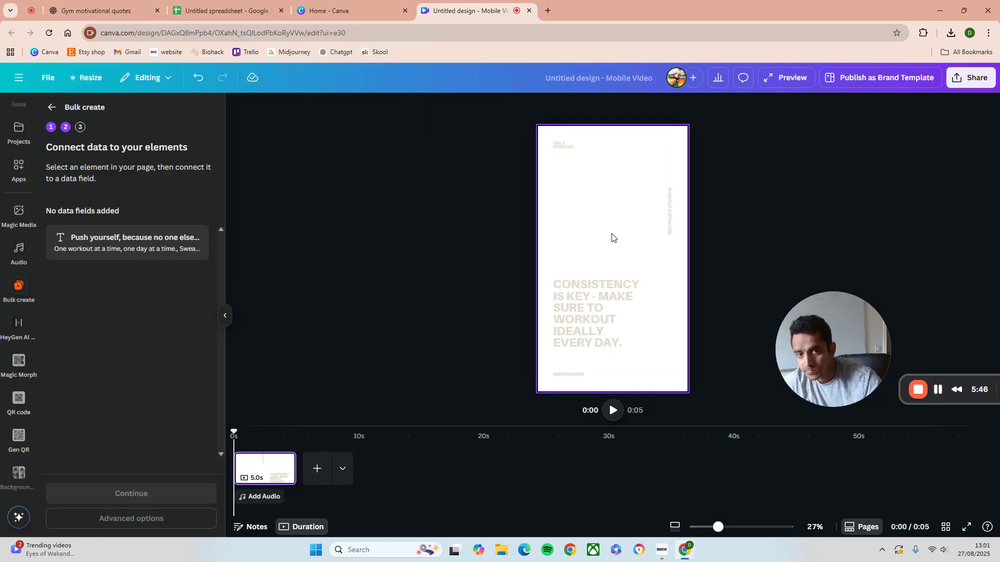
Connect the quote text block to the "Push yourself, because no one else is going to do it for you." data field
{"action": "left_click", "coordinate": [615, 282]}
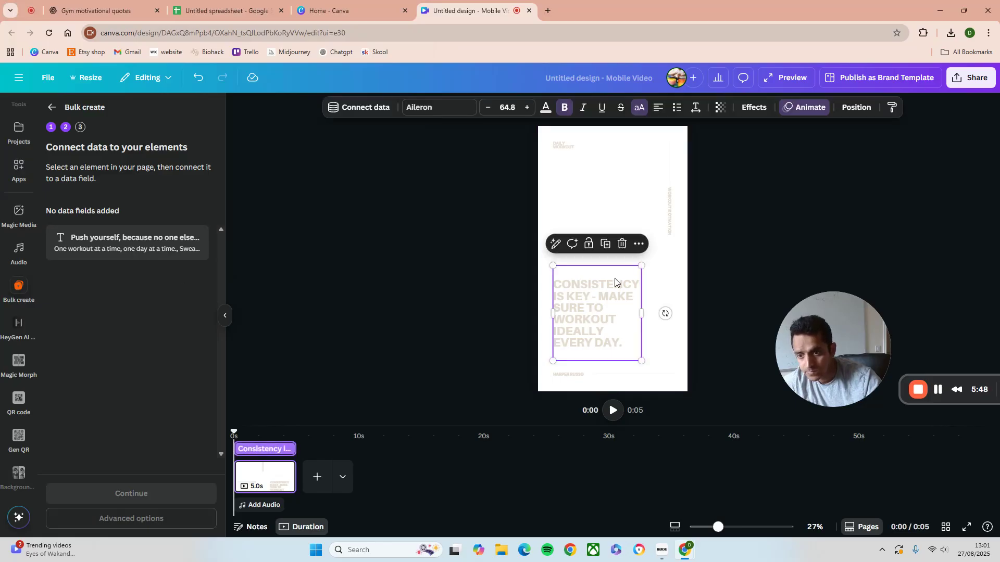
{"action": "right_click", "coordinate": [612, 291]}
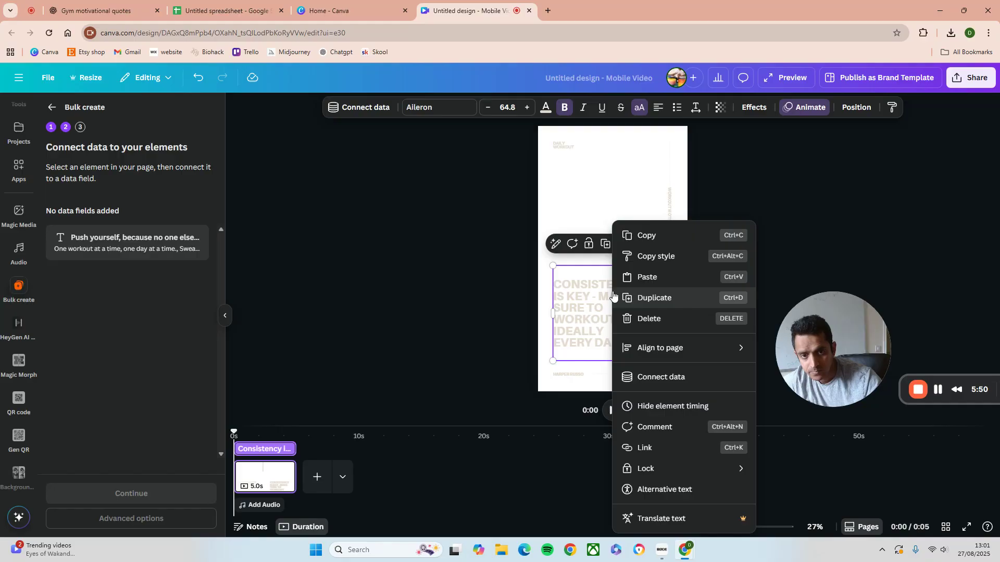
{"action": "left_click", "coordinate": [661, 377]}
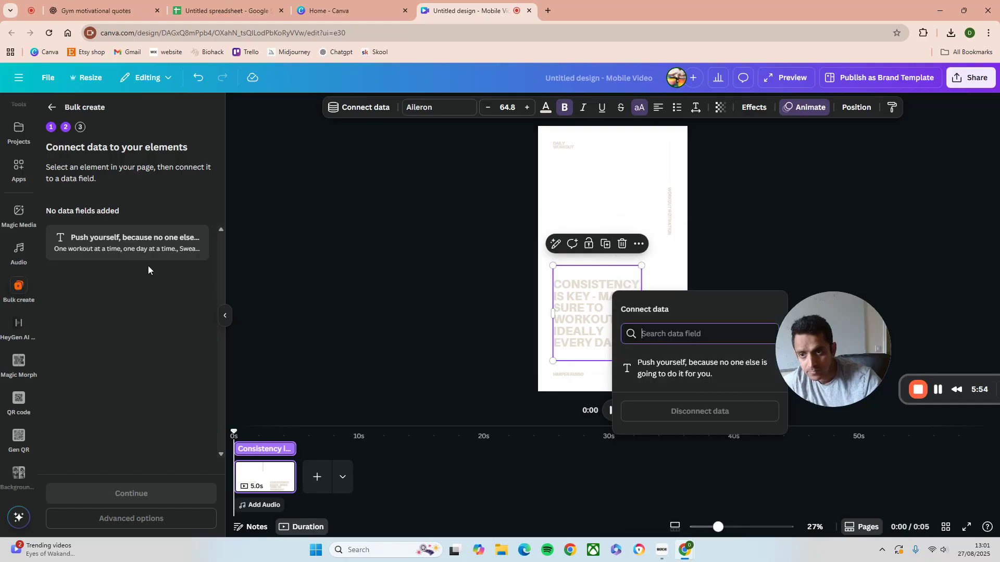
{"action": "left_click", "coordinate": [139, 245]}
{"action": "right_click", "coordinate": [592, 308]}
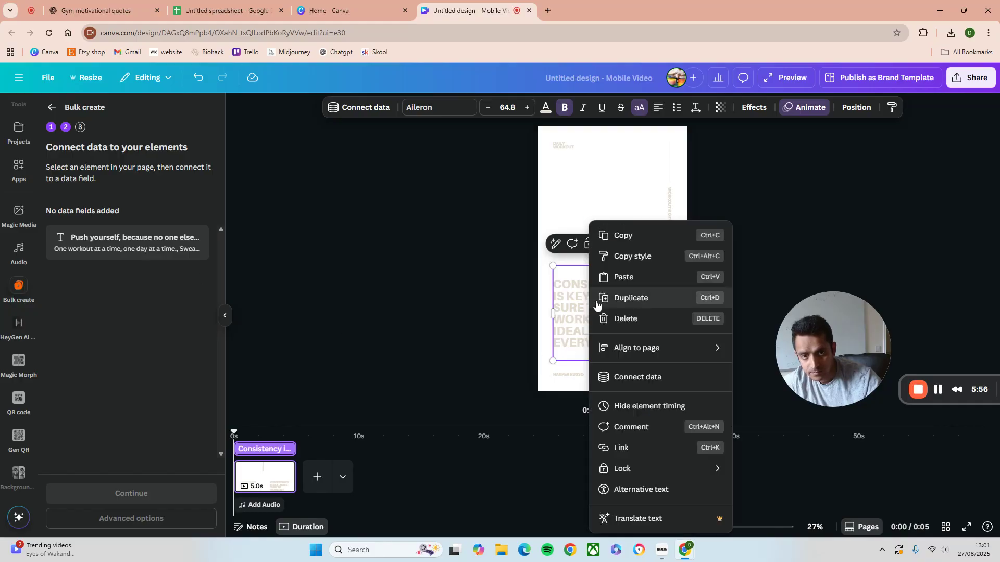
{"action": "left_click", "coordinate": [663, 377]}
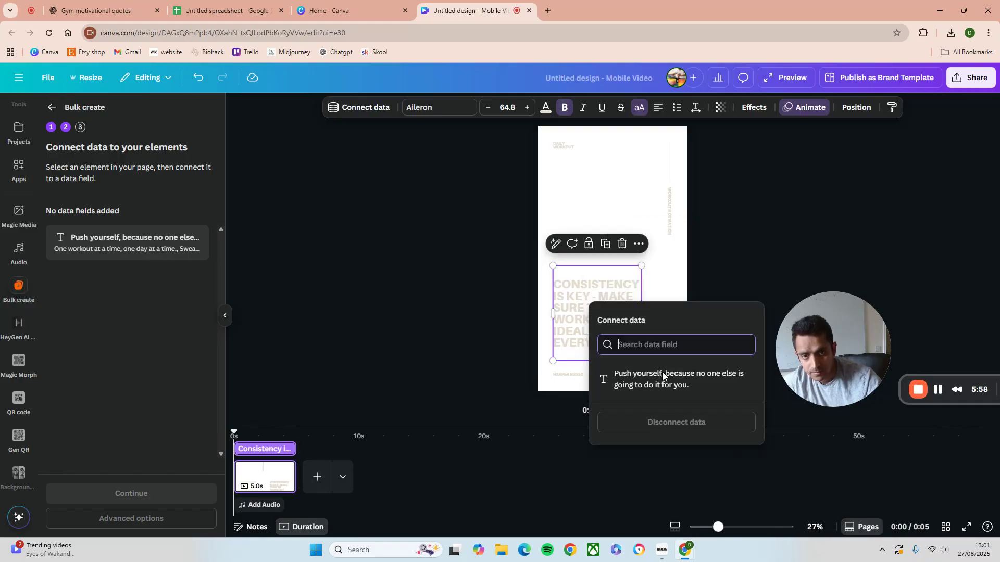
{"action": "left_click", "coordinate": [674, 387]}
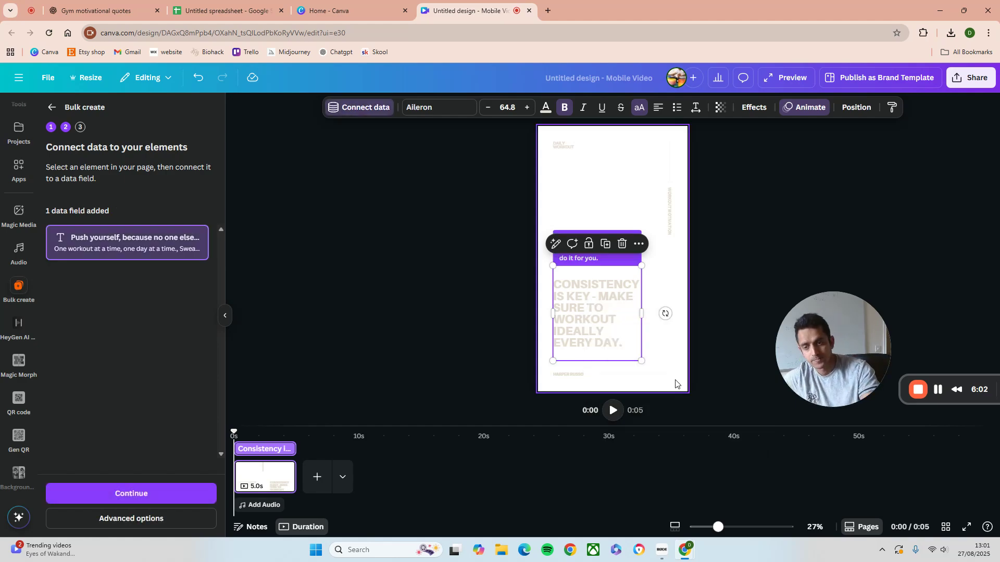
Check the advanced output options for 99 individual designs and generate the 99 designs
{"action": "left_click", "coordinate": [150, 519]}
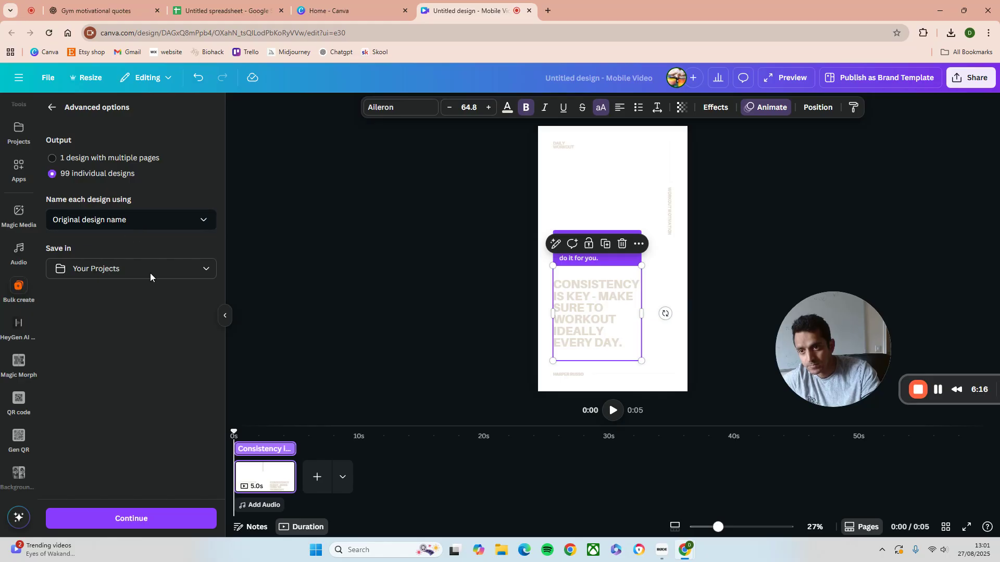
{"action": "left_click", "coordinate": [168, 524]}
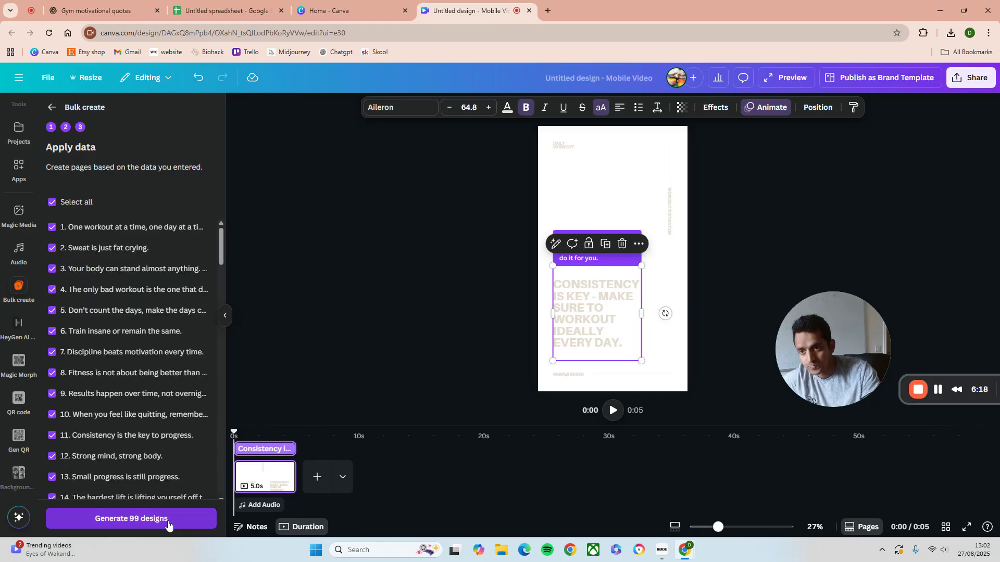
{"action": "left_click", "coordinate": [167, 524]}
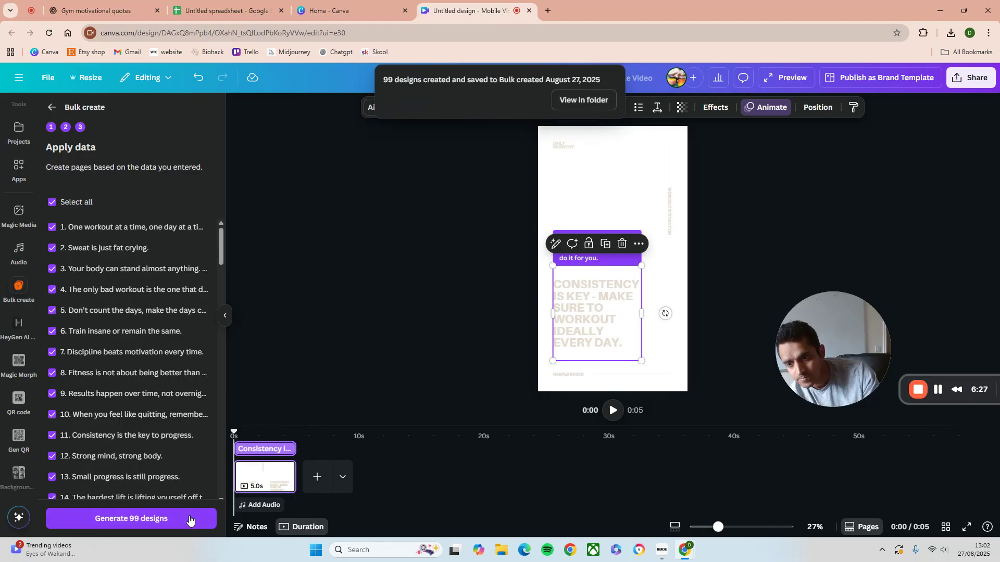
Open the Bulk created August 27, 2025 folder and open the Bulk 92 design
{"action": "left_click", "coordinate": [594, 100]}
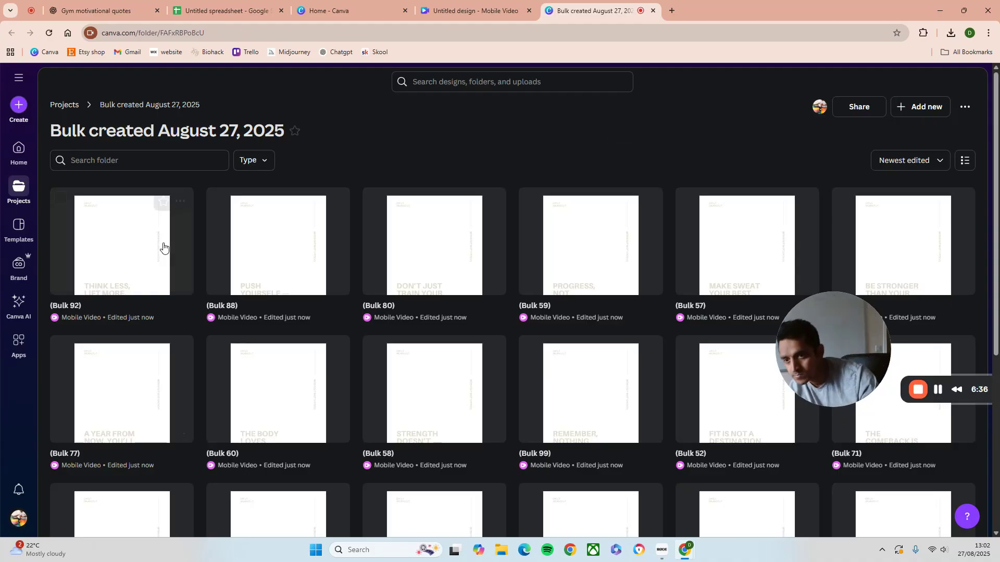
{"action": "left_click", "coordinate": [155, 264]}
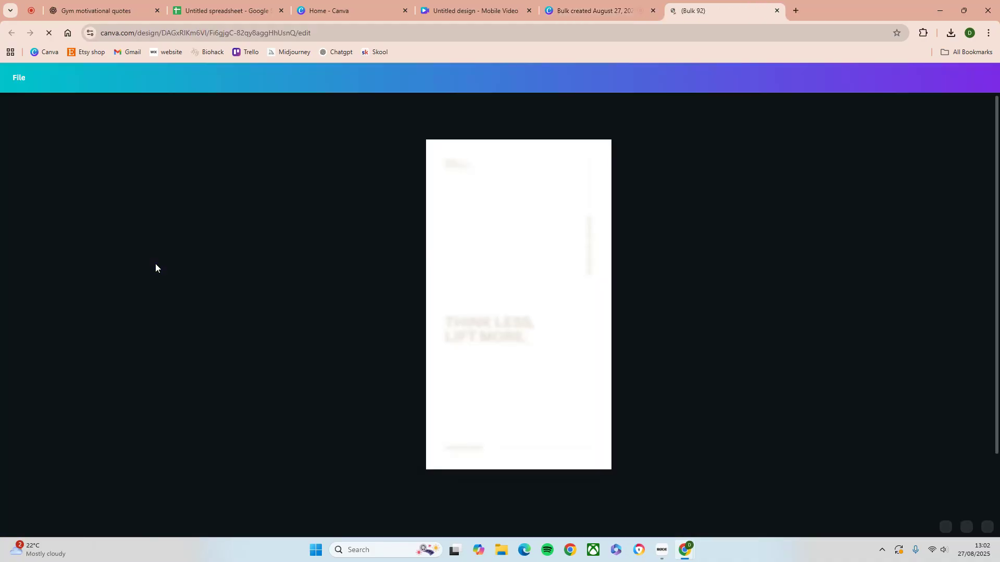